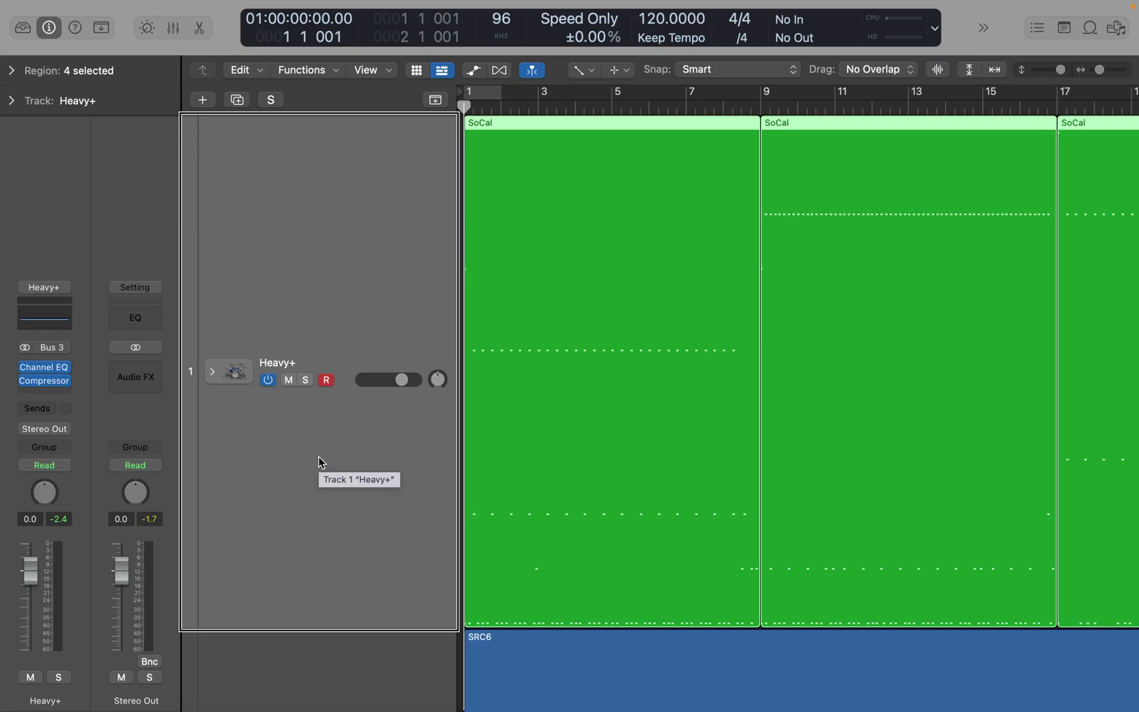
Look through the application menu's sound library options, then dismiss the menus.
mouse_move(19, 9)
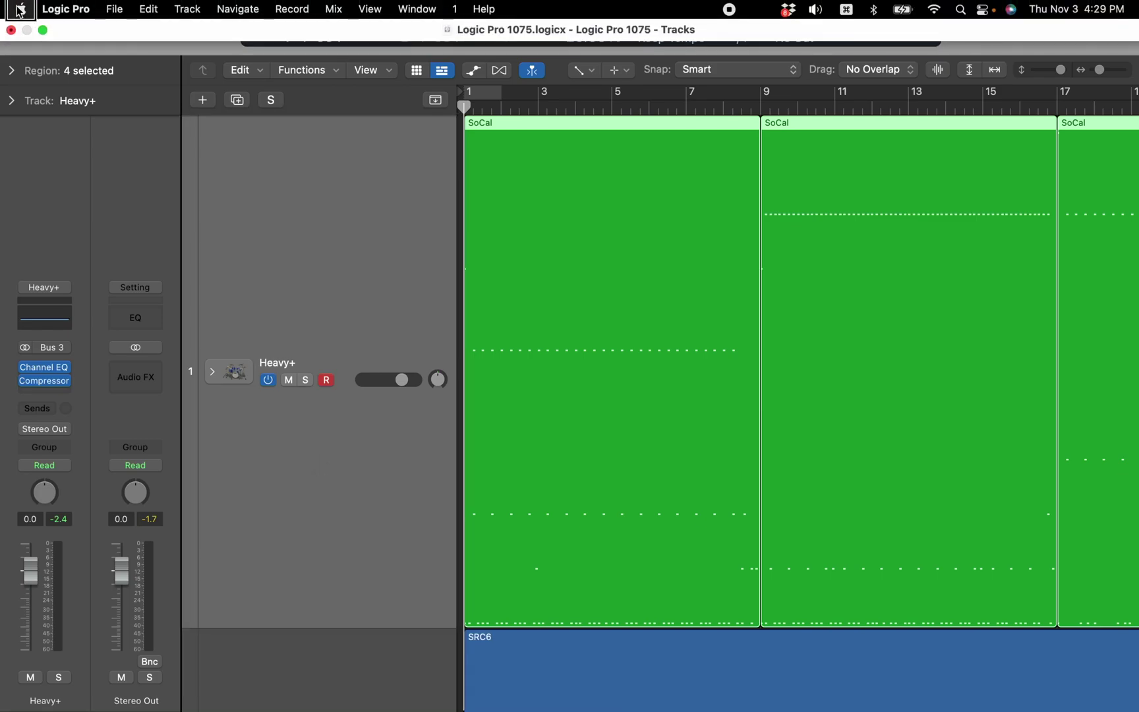
left_click(68, 10)
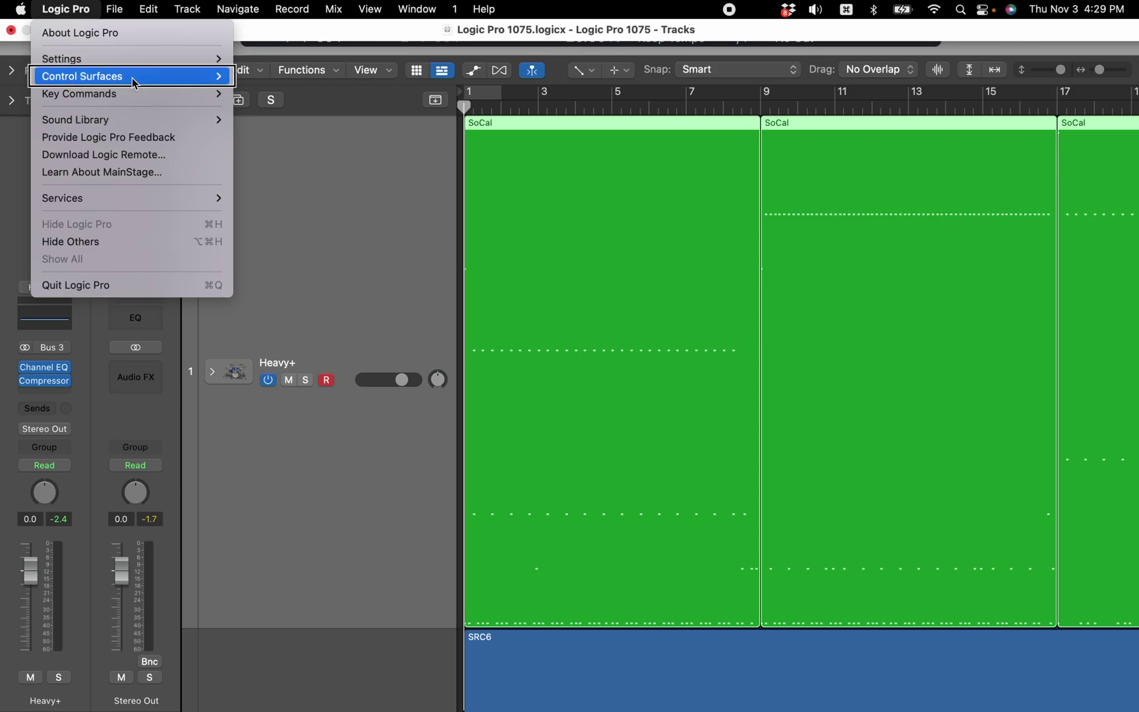
left_click(131, 121)
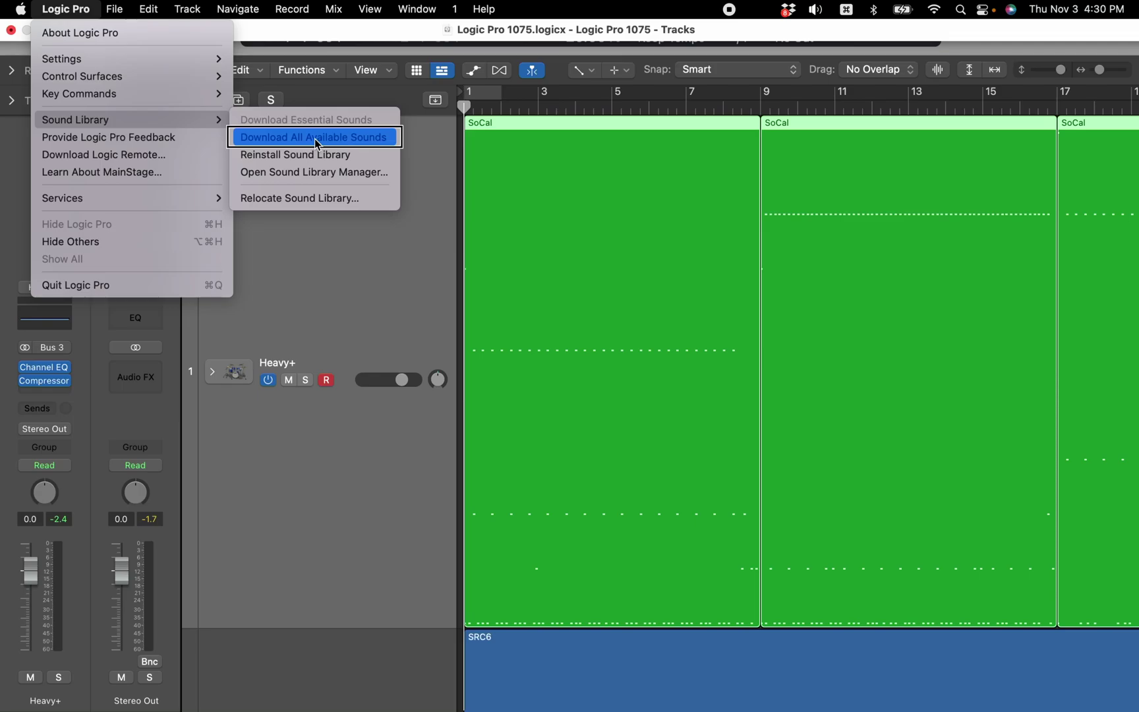
left_click(319, 457)
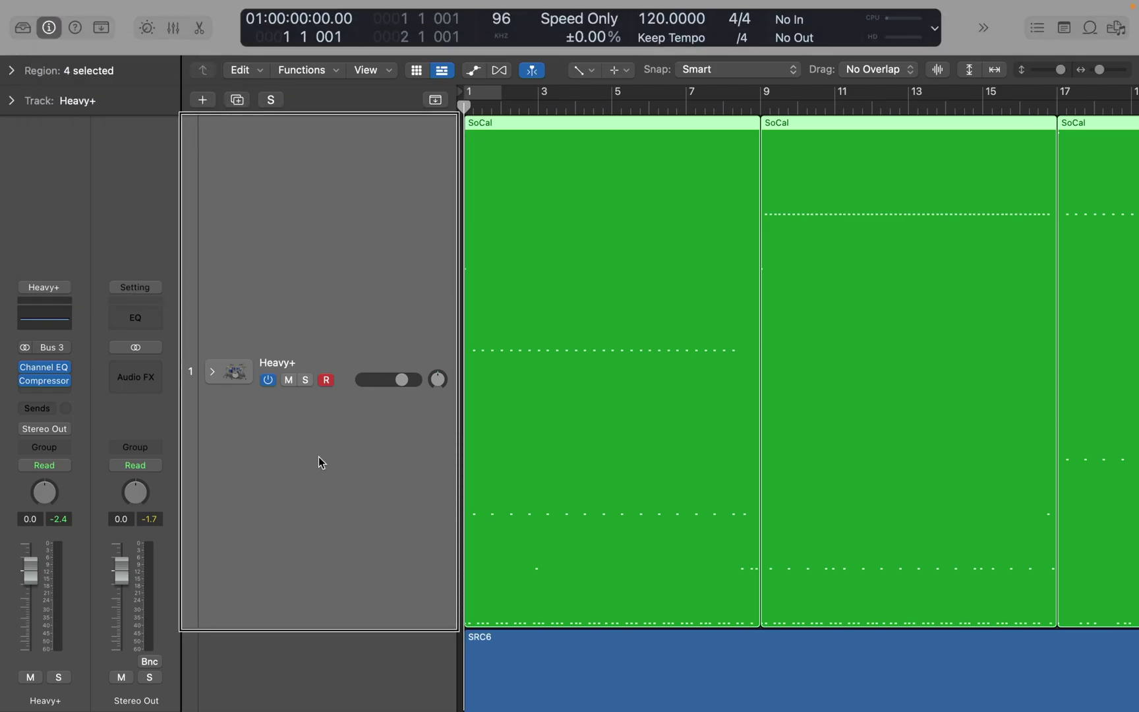
Show the Heavy+ patch library, leaving the sound pack filter on All Sounds.
key("y")
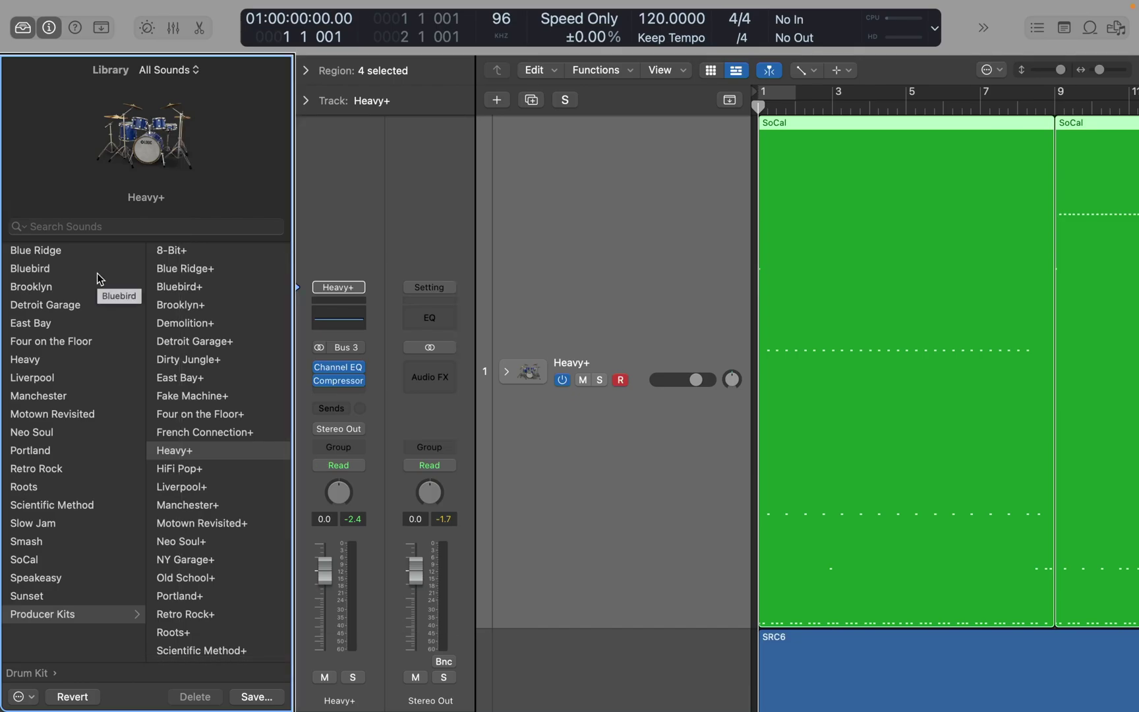
left_click(168, 70)
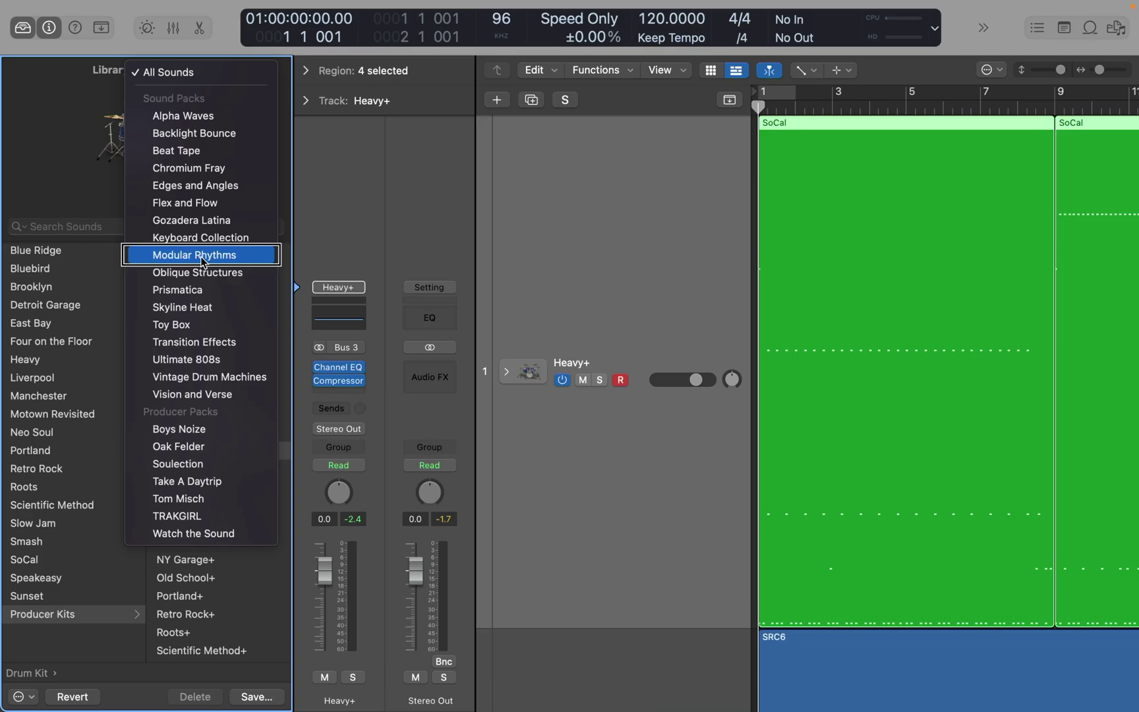
left_click(168, 71)
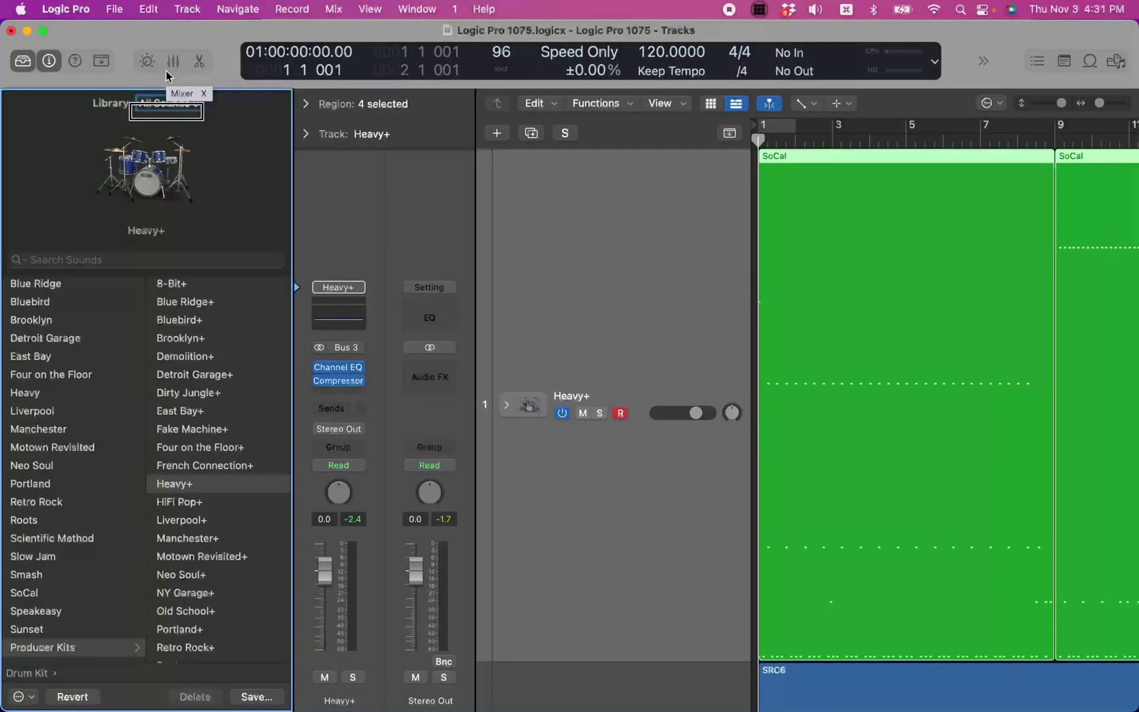
Swap the Library for the Loop Browser, check its sound pack list, then close the browser.
key("y")
key("o")
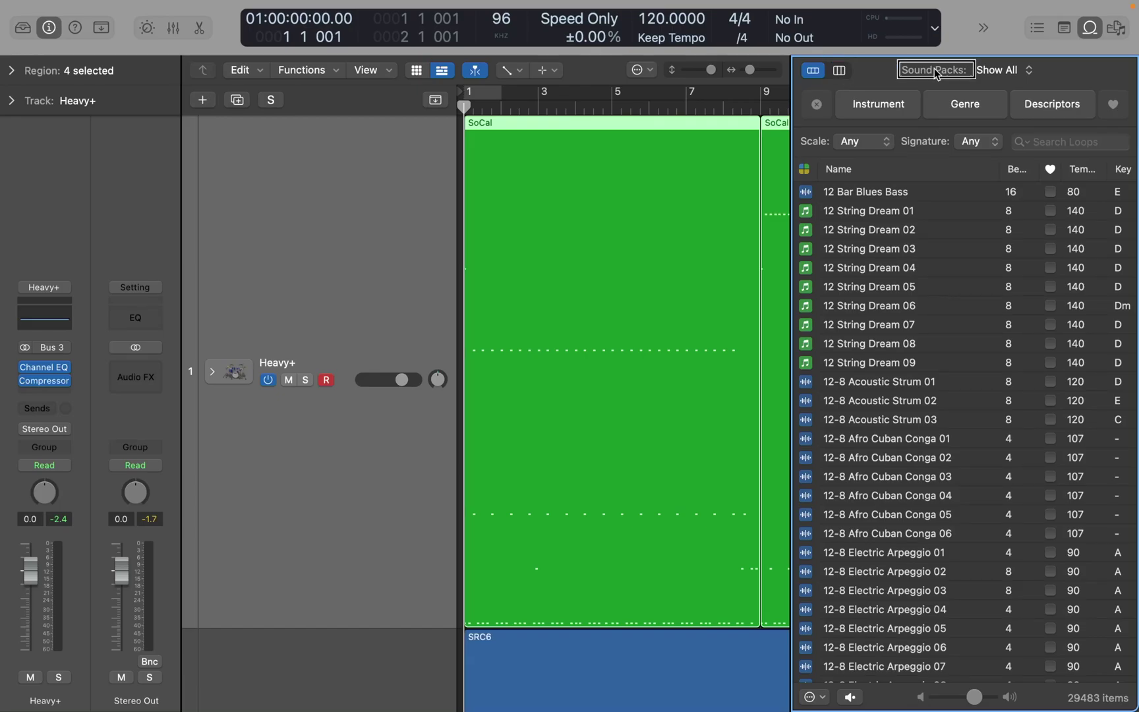
left_click(1001, 72)
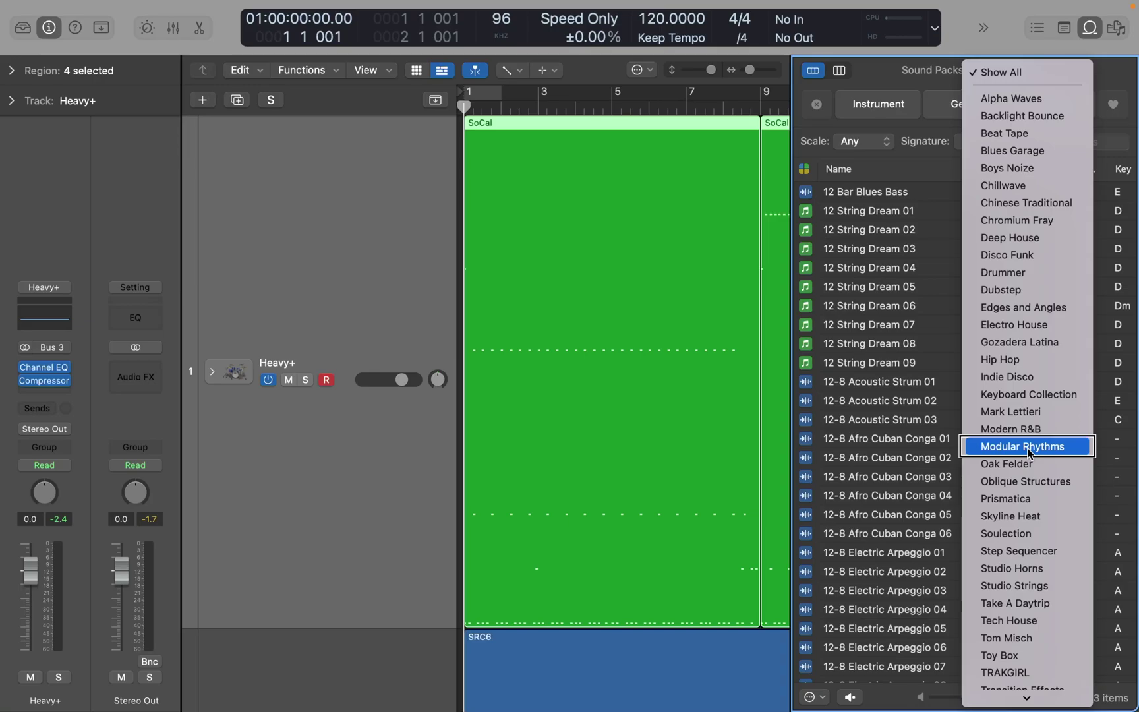
key("Escape")
key("o")
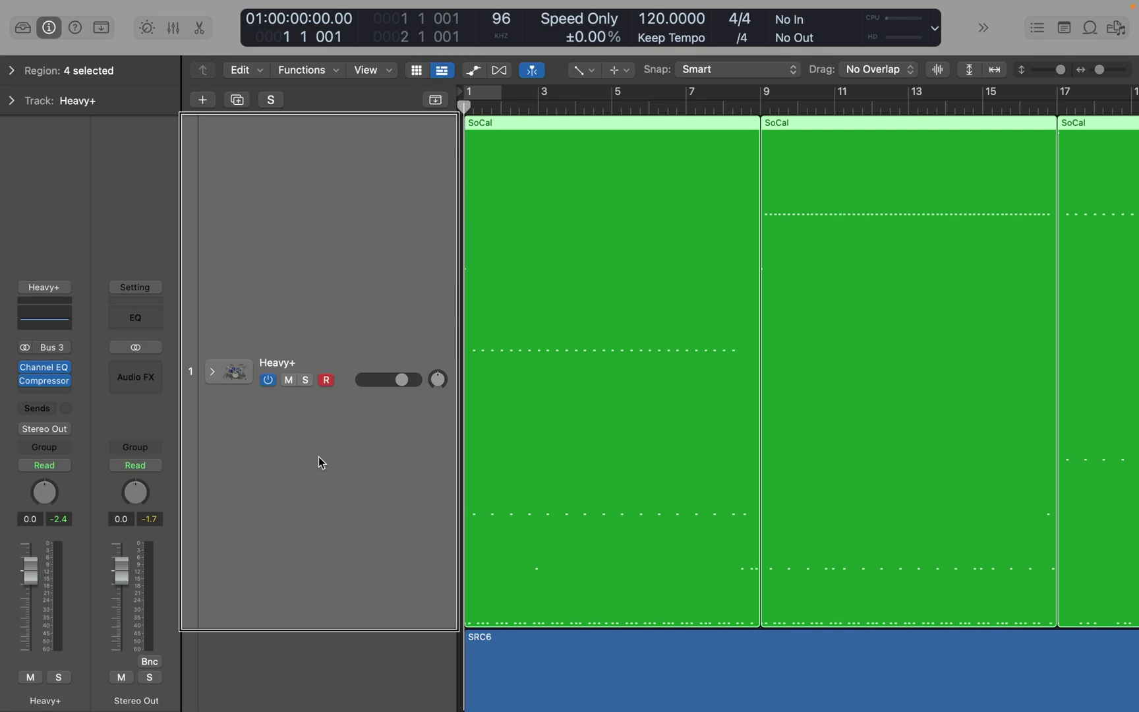
Select SRC6, then Heavy+, and expand the Heavy+ stack to reveal Overheads and its subtracks.
left_click(273, 656)
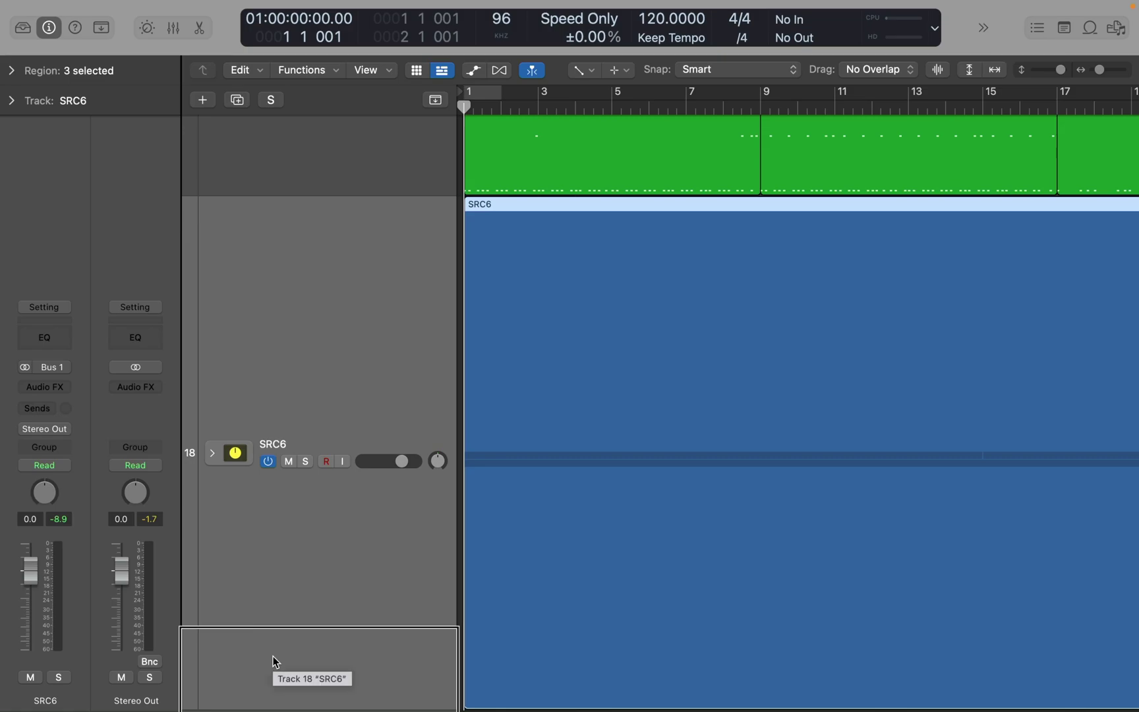
left_click(273, 142)
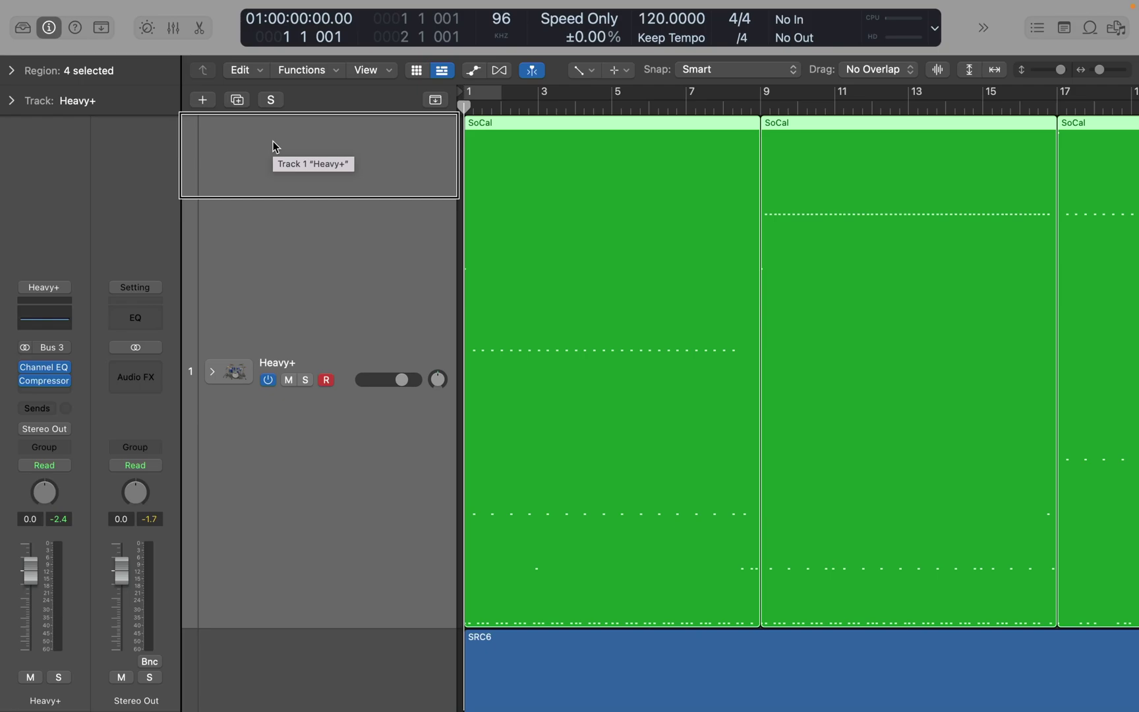
key("ctrl+Right")
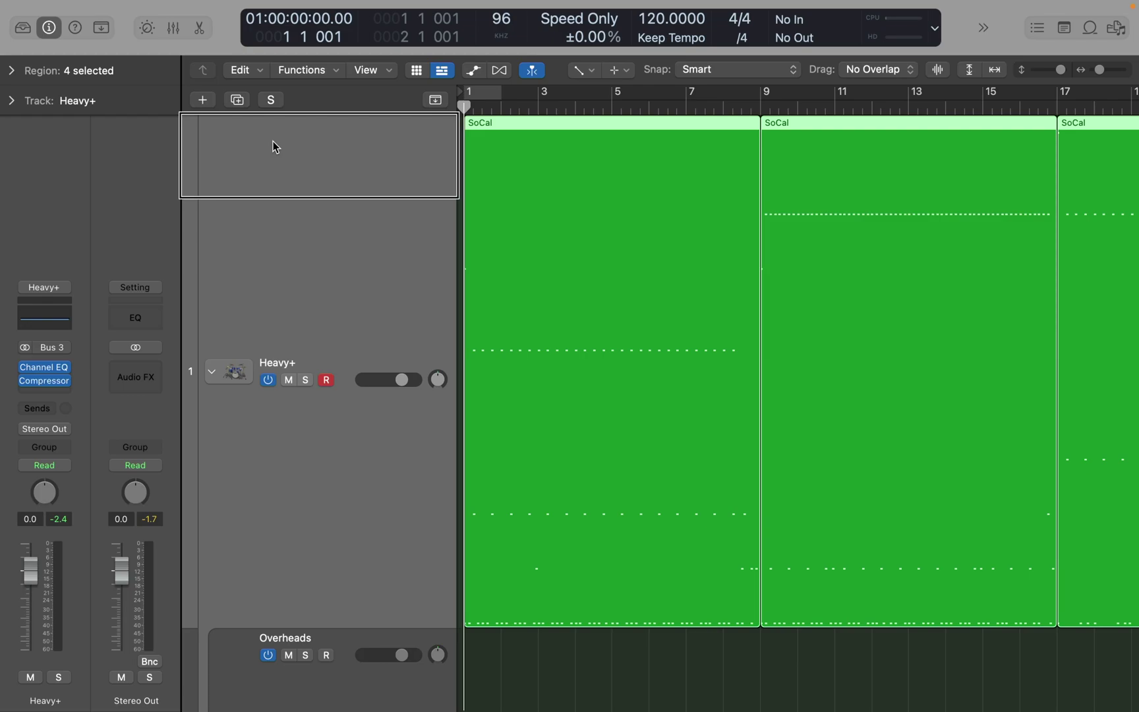
Combine Kick In and Kick Out into a summing stack, renaming Sum 19 to Kicks.
left_click(320, 687)
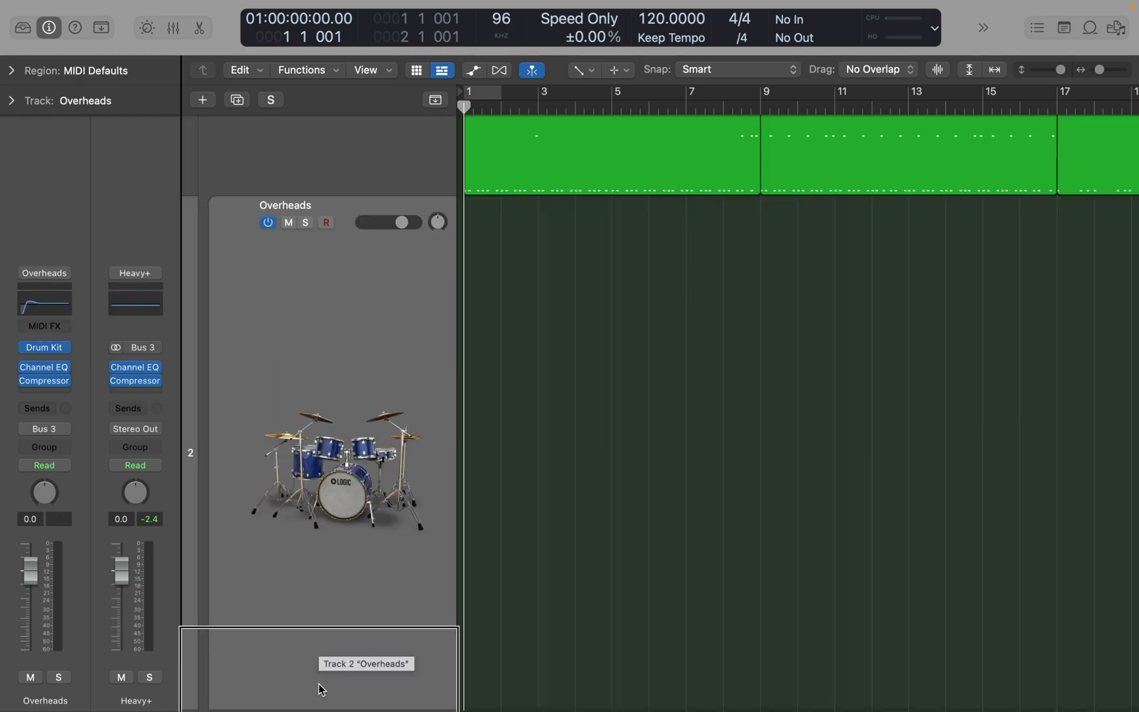
key("Down")
key("Down")
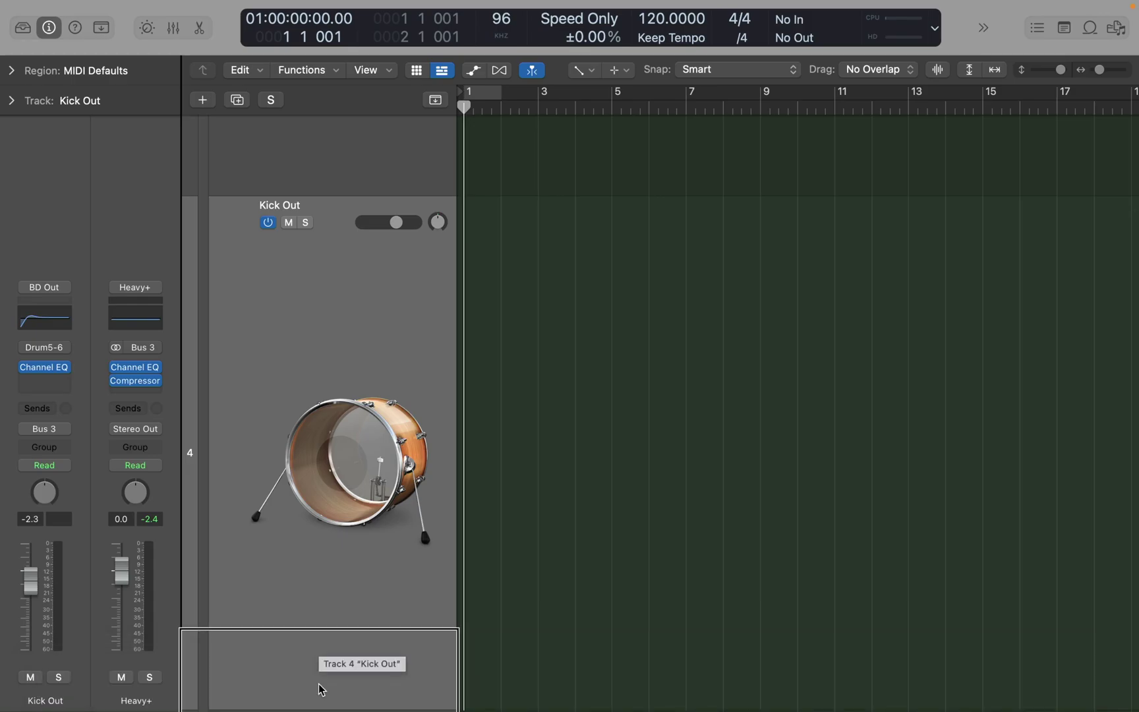
key("Up")
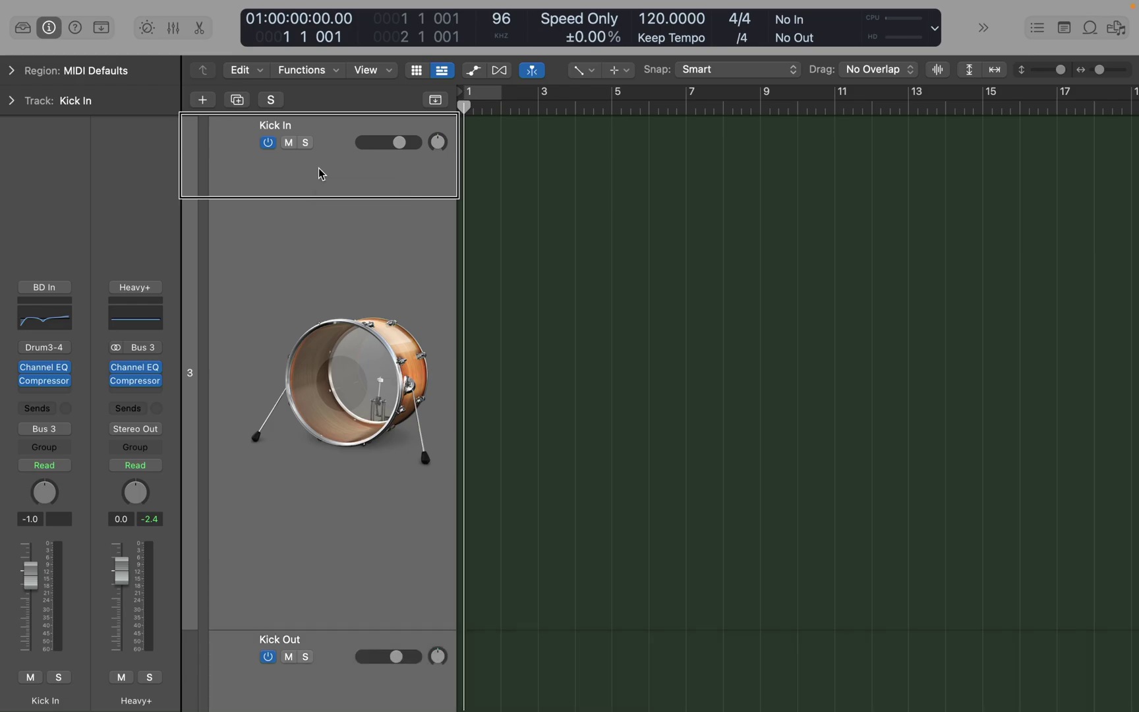
key("super+shift+d")
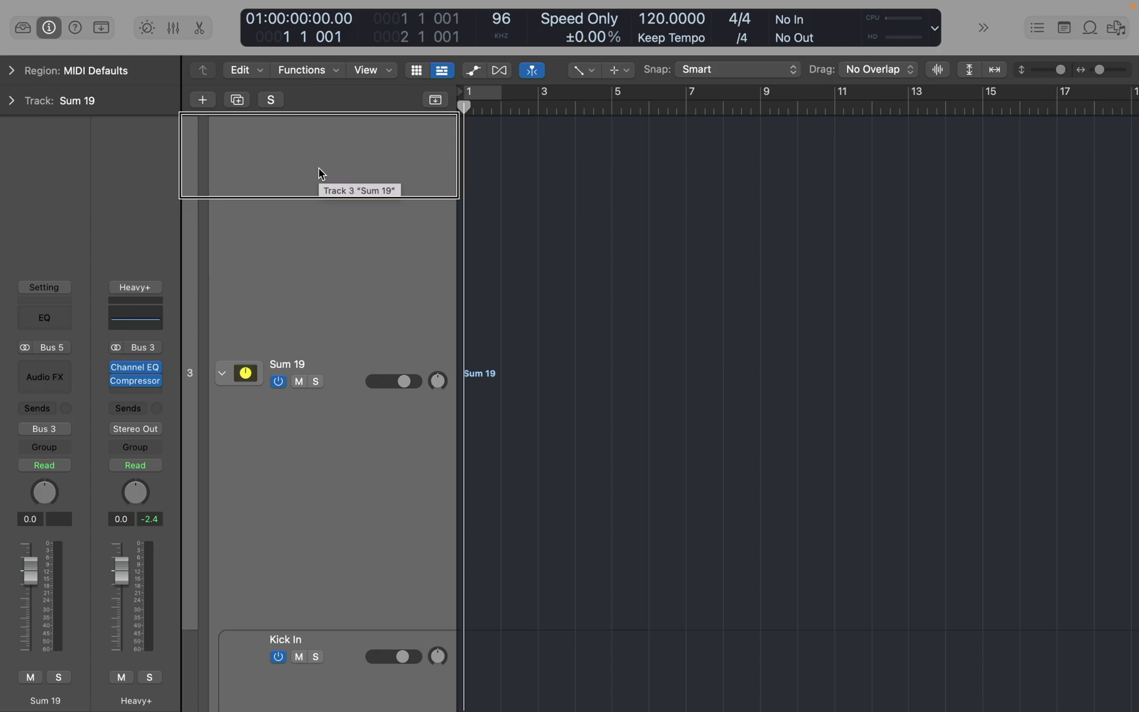
key("shift+Return")
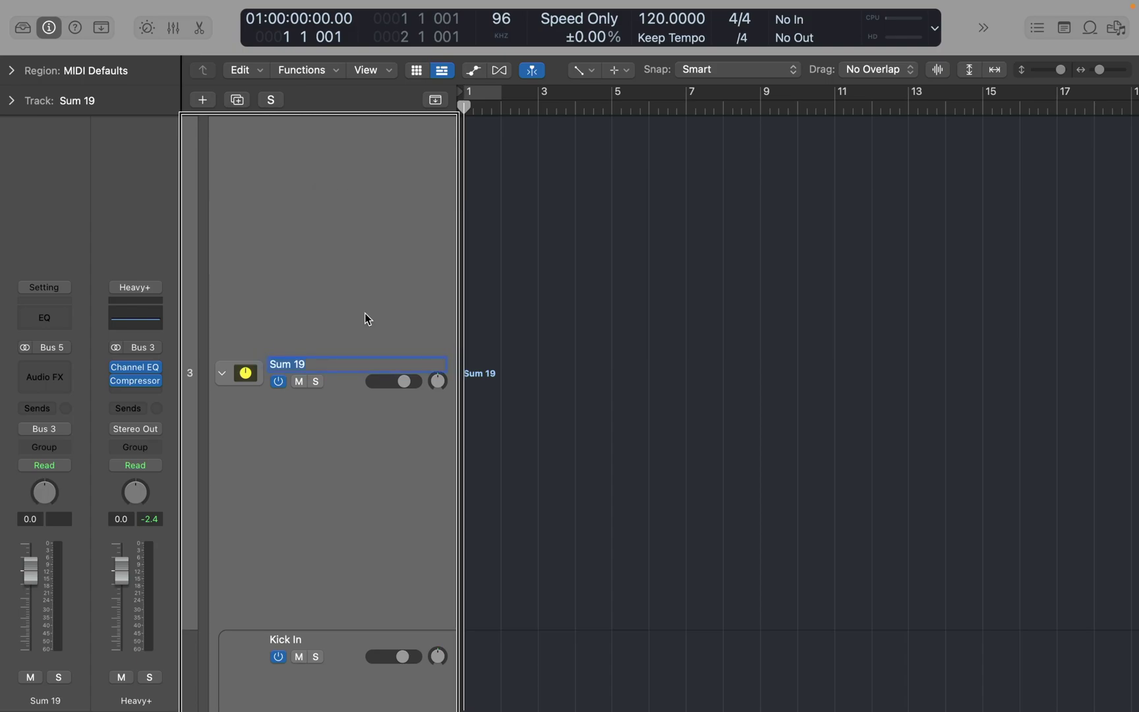
type("Kicks")
key("Return")
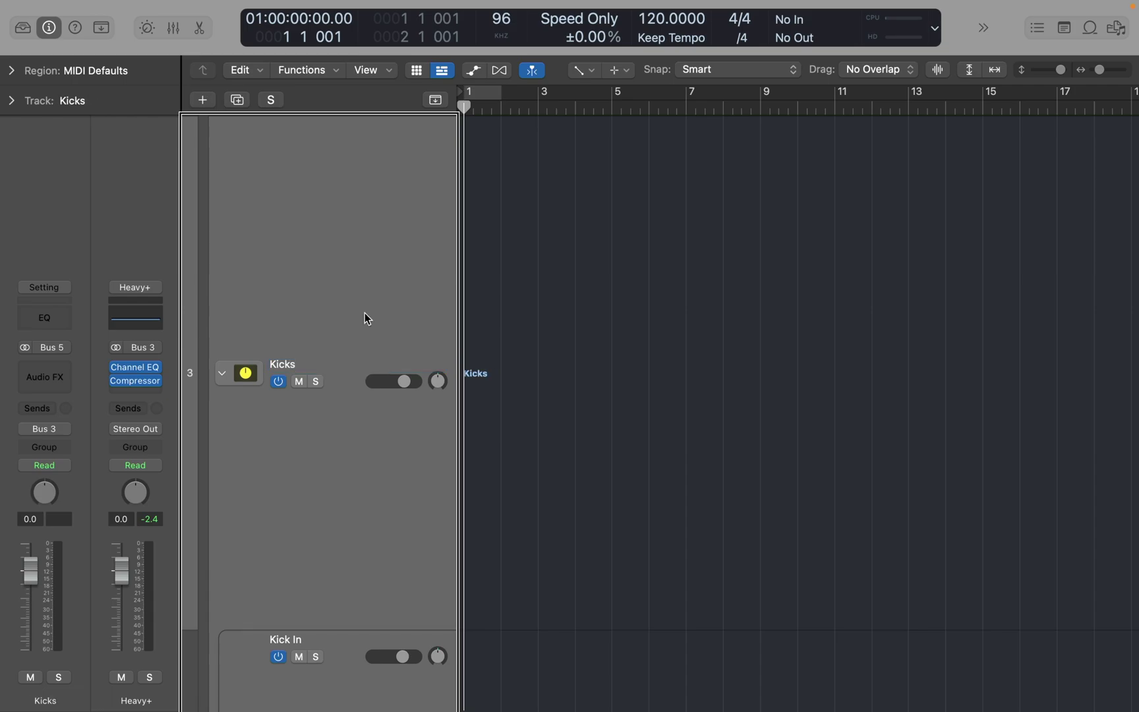
Step through Kick In, Kick Out and Snare Top to check the Kicks stack contents.
scroll(365, 313, "up", 2)
left_click(273, 660)
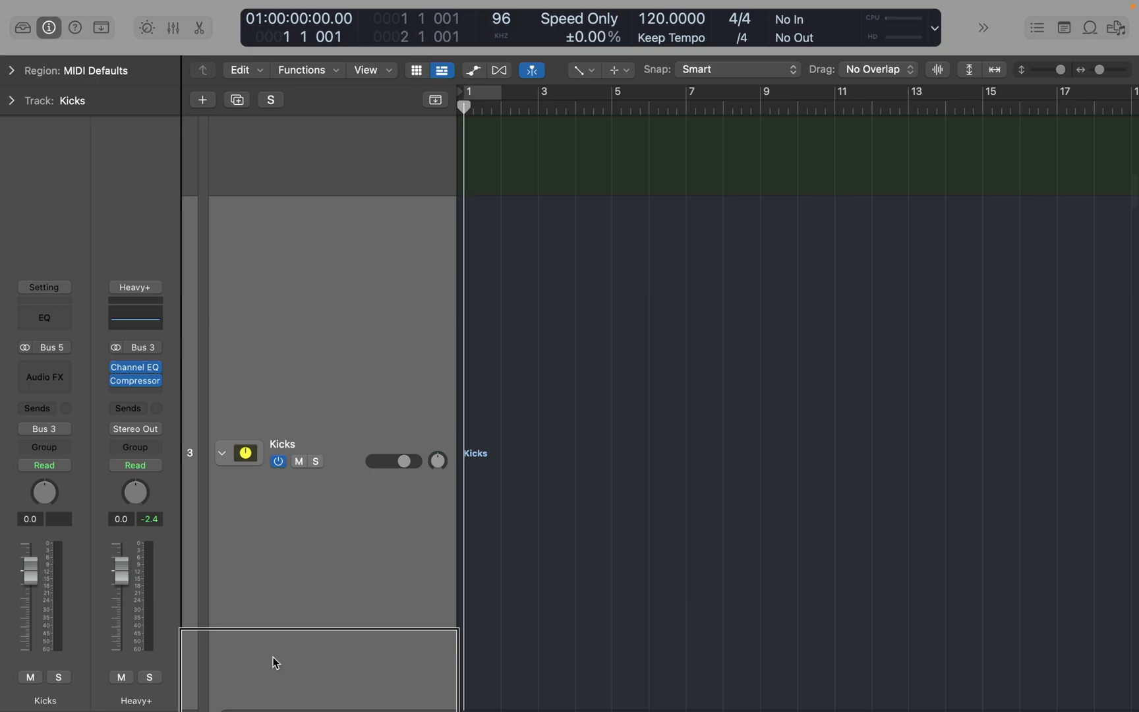
mouse_move(272, 708)
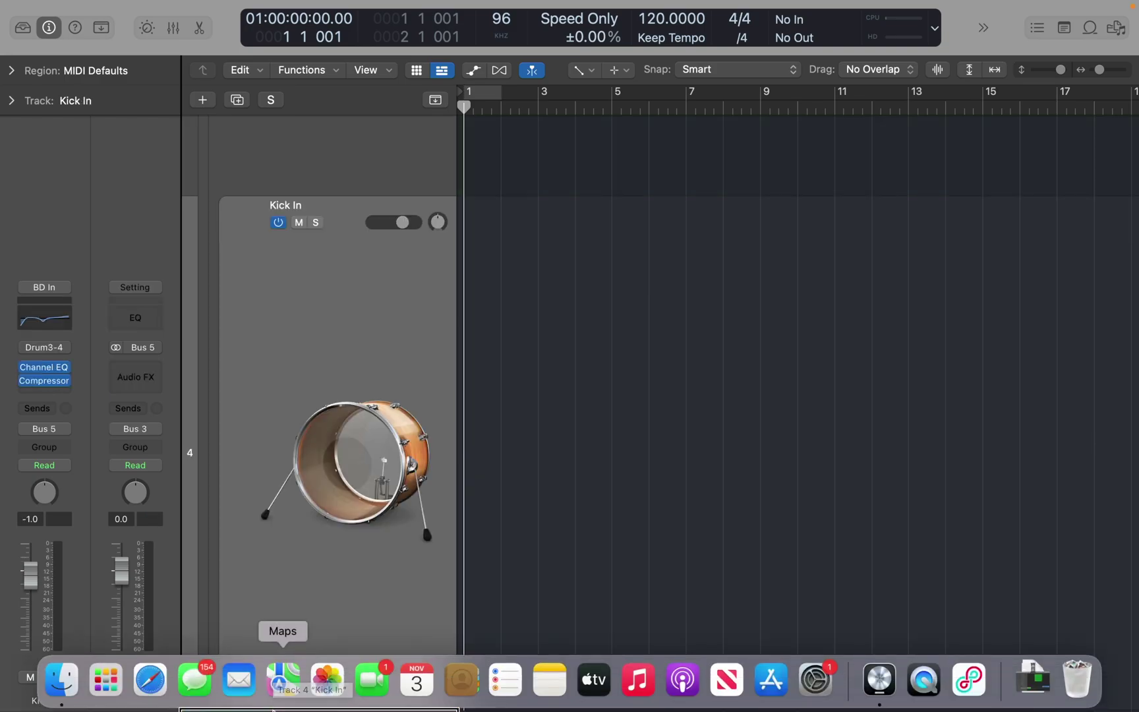
key("Down")
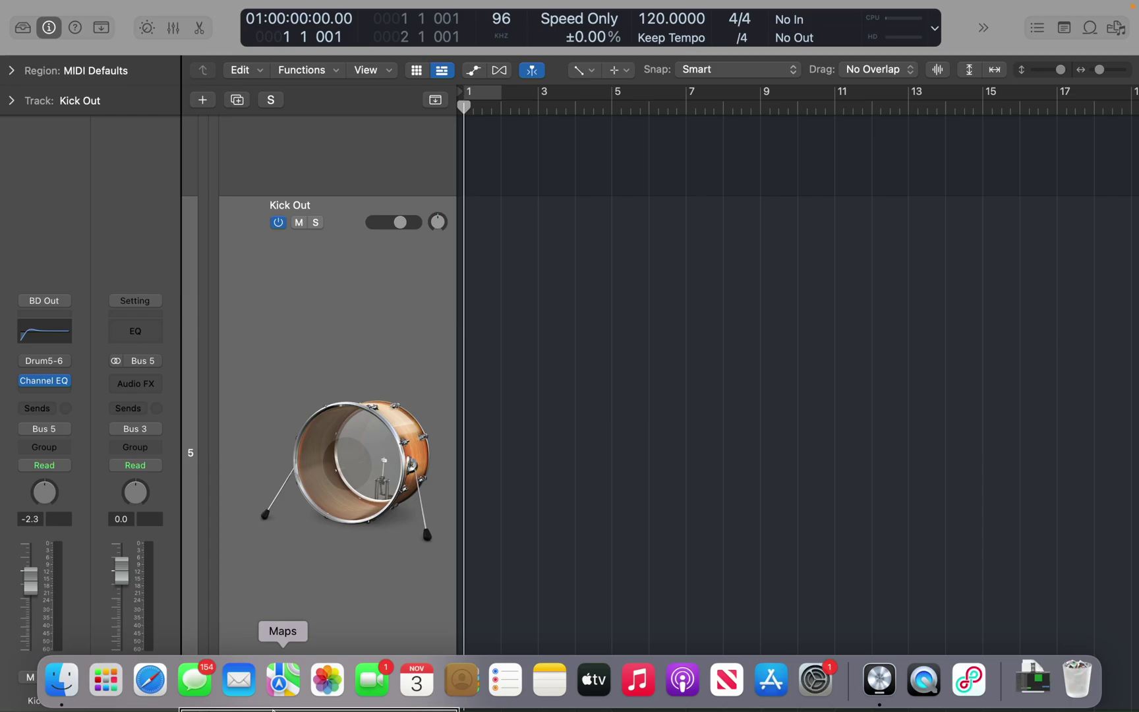
key("Up")
key("Up")
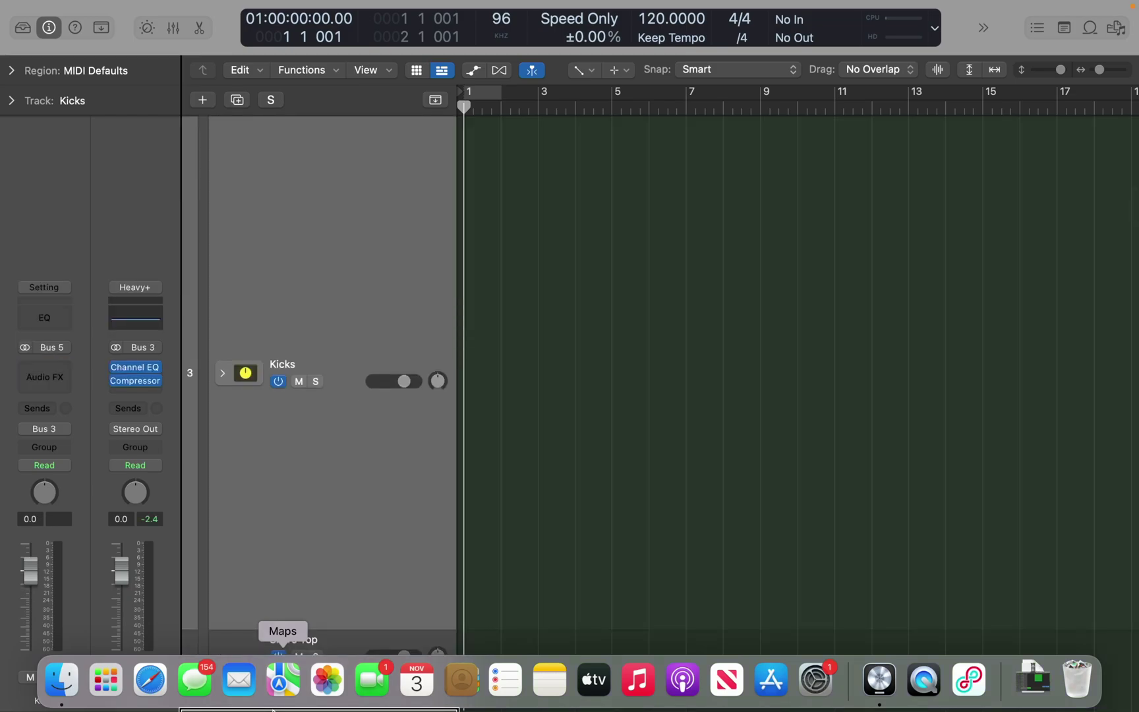
key("Down")
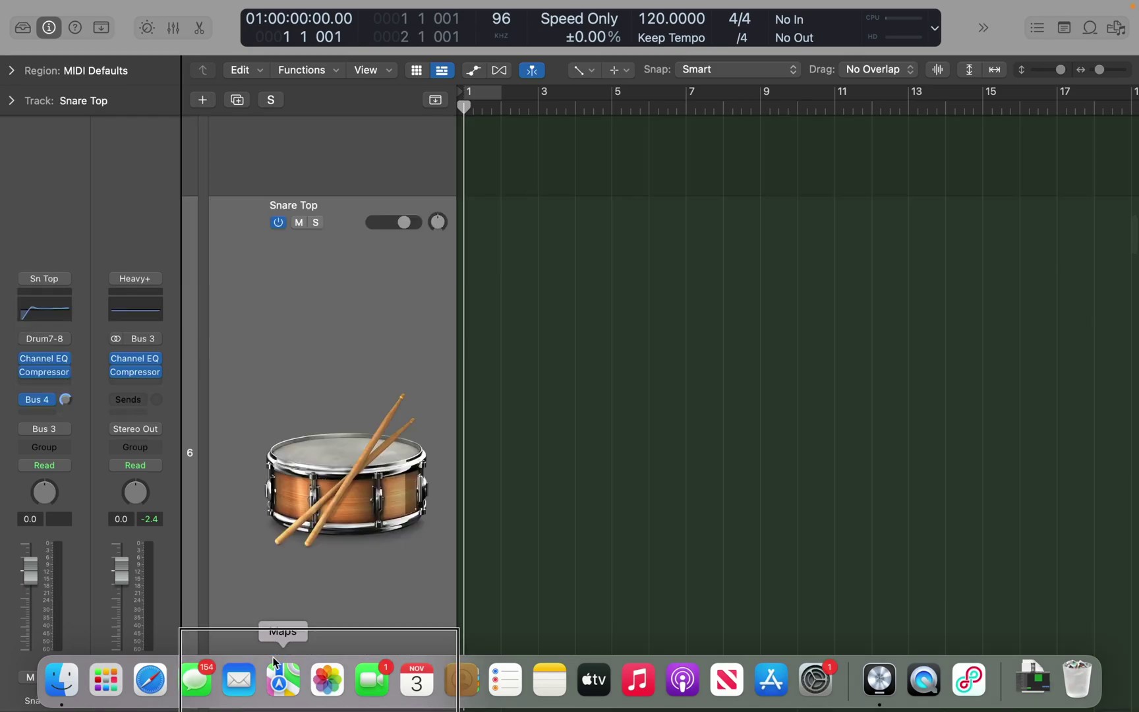
key("Up")
key("Up")
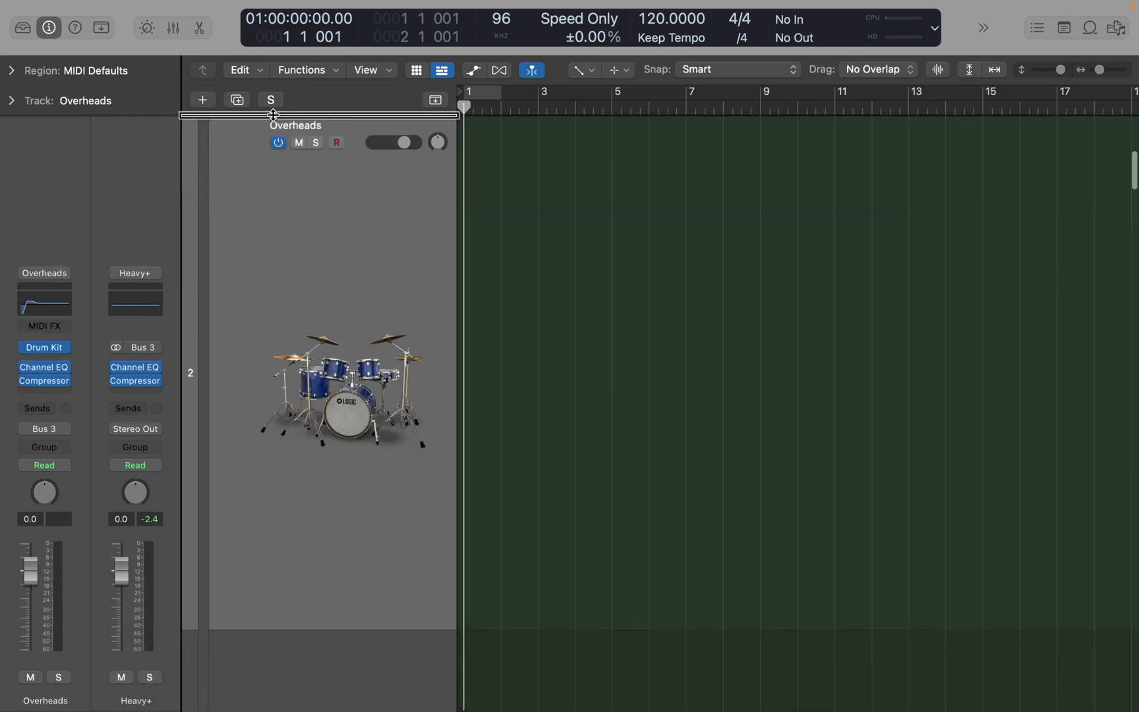
key("Down")
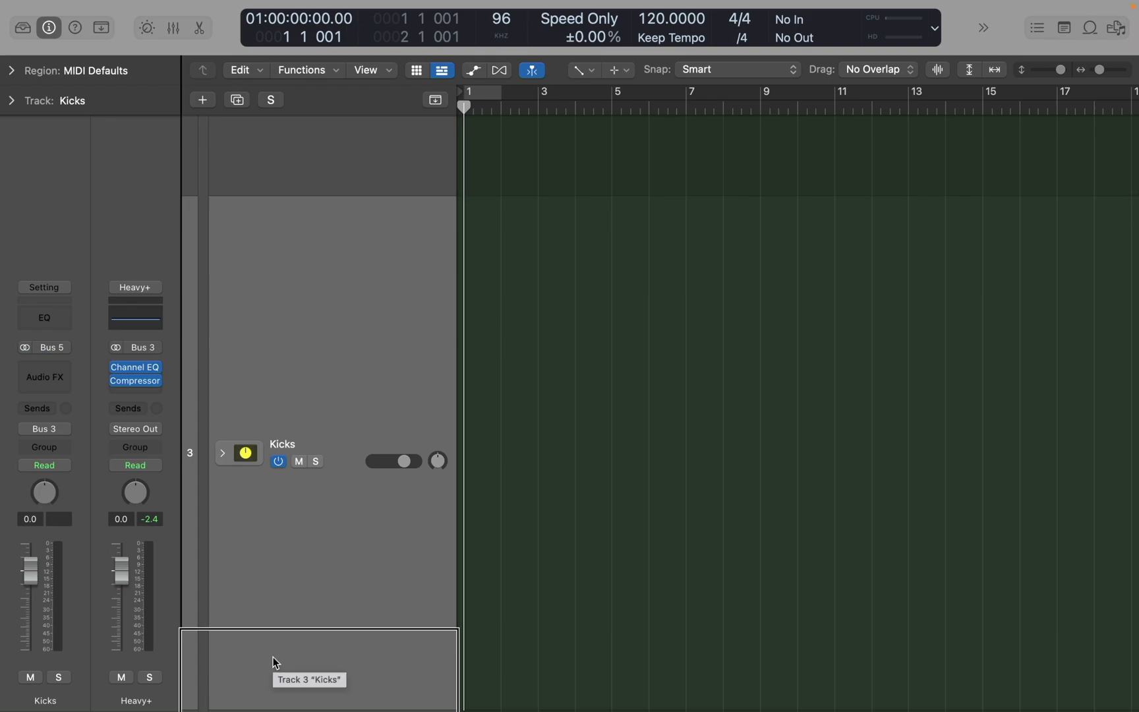
key("Down")
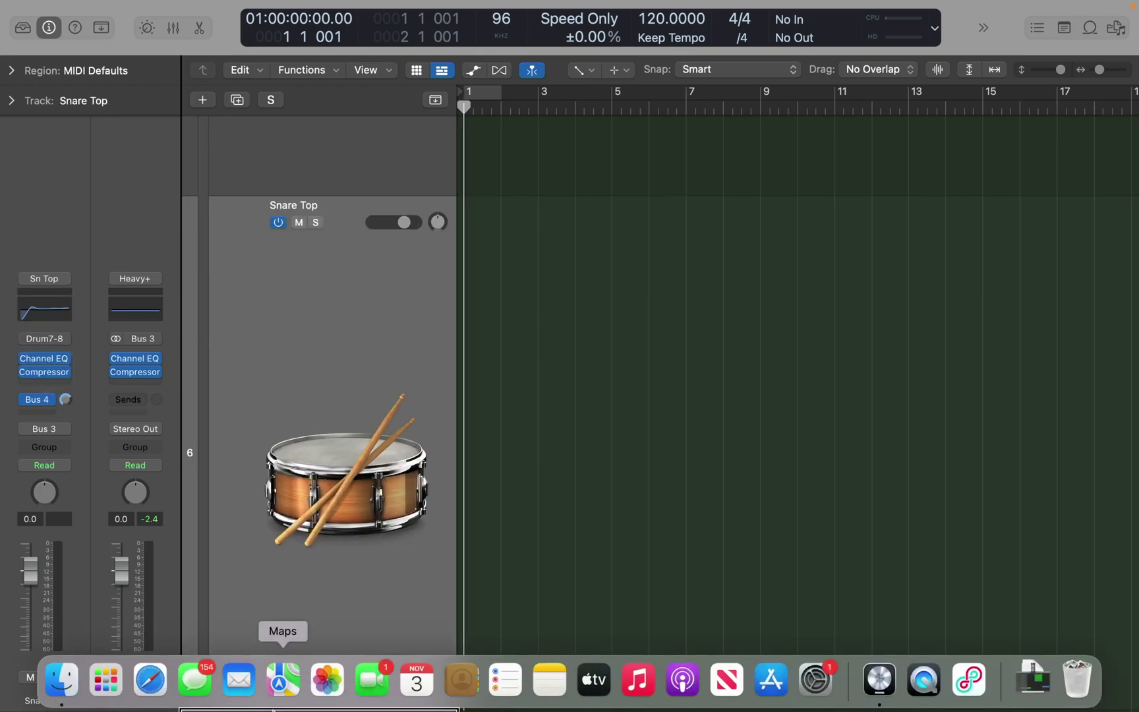
Wrap Snare Top and Snare Bottom in a new summing stack named Snares.
key("Down")
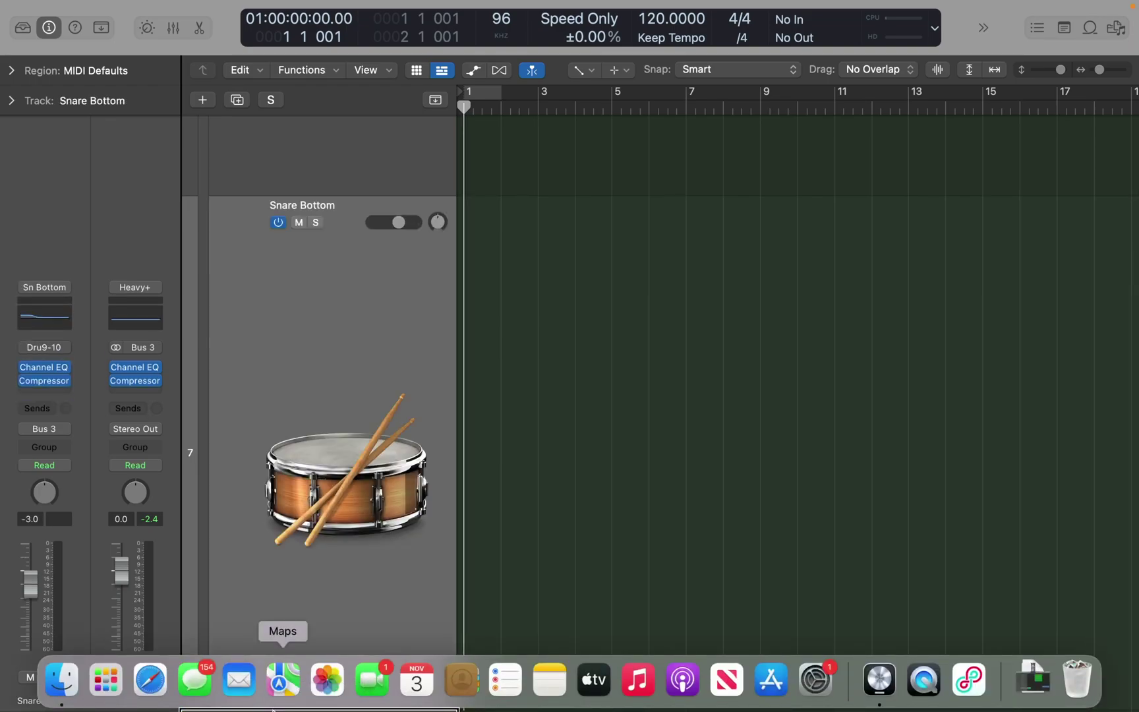
left_click(320, 168)
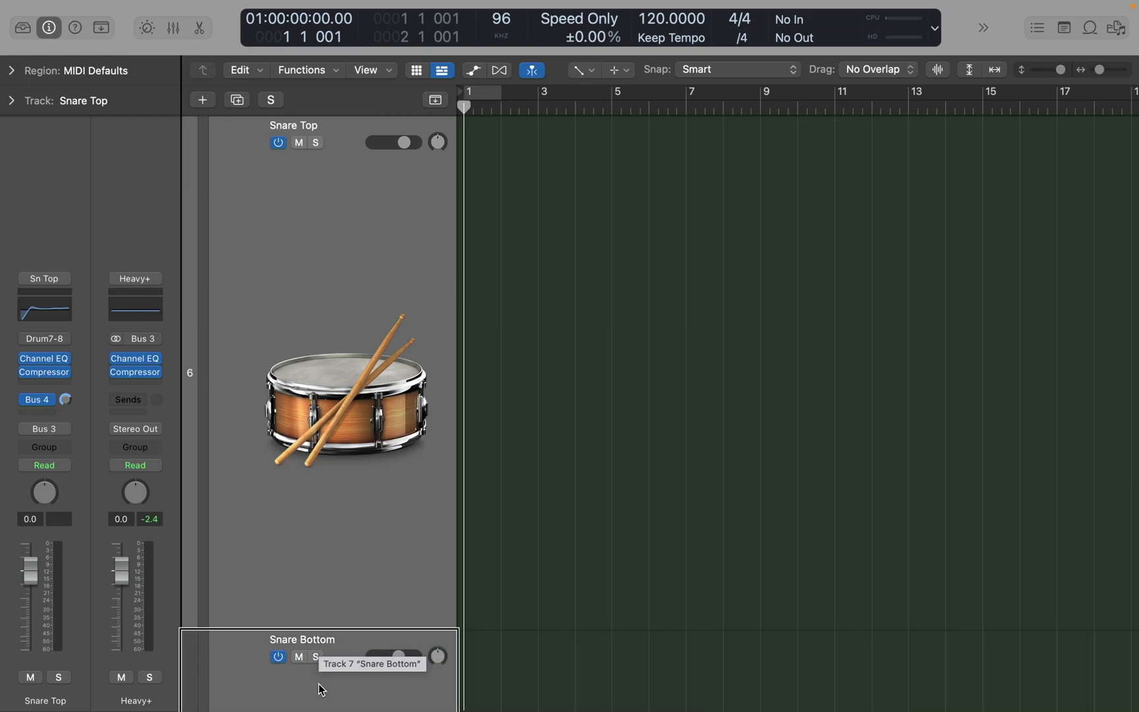
key("super+shift+d")
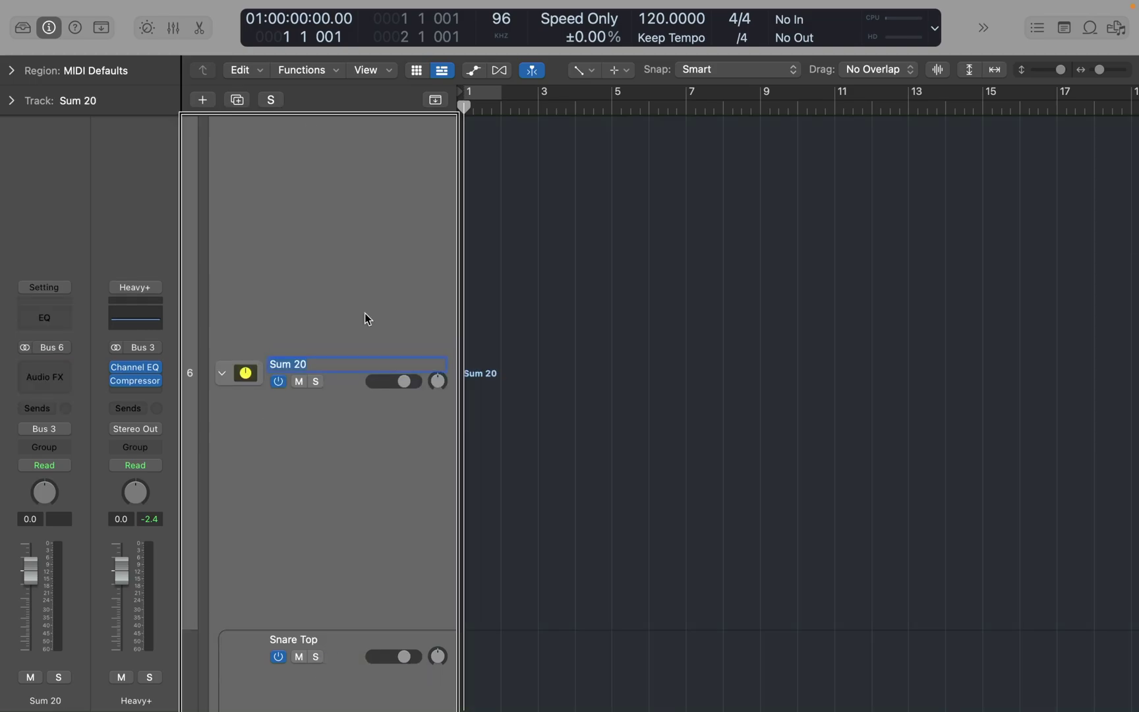
type("Snares")
key("Return")
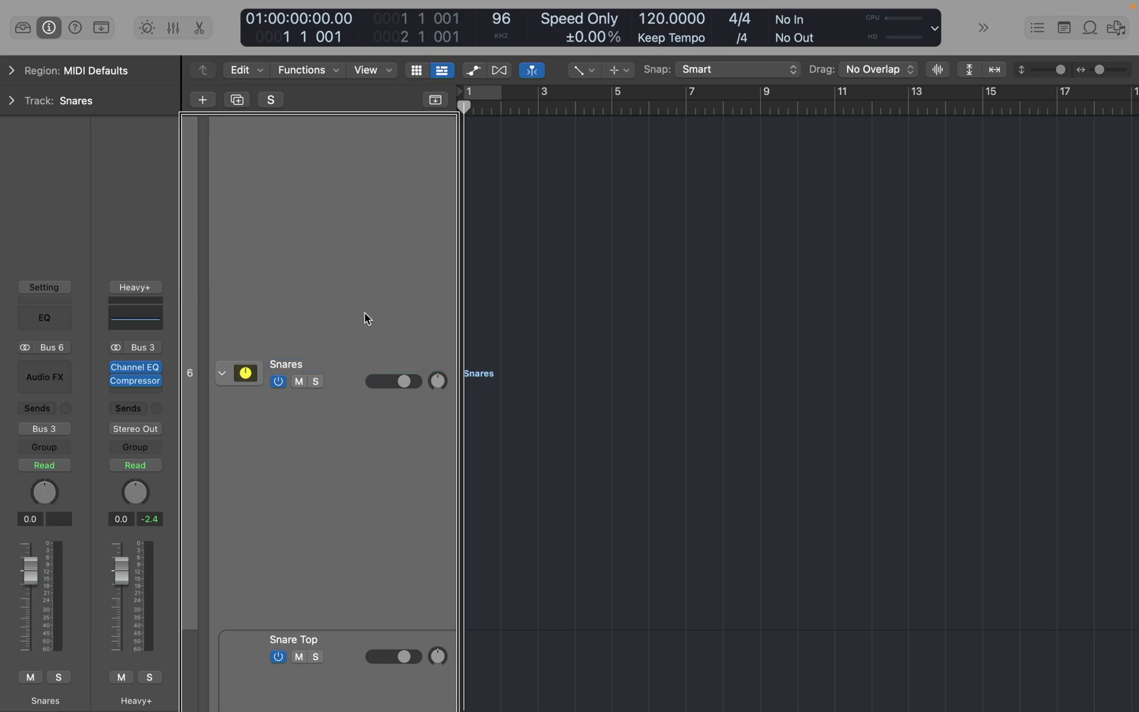
Confirm Snare Top and Snare Bottom route to Bus 6, then collapse the Snares stack.
left_click(319, 464)
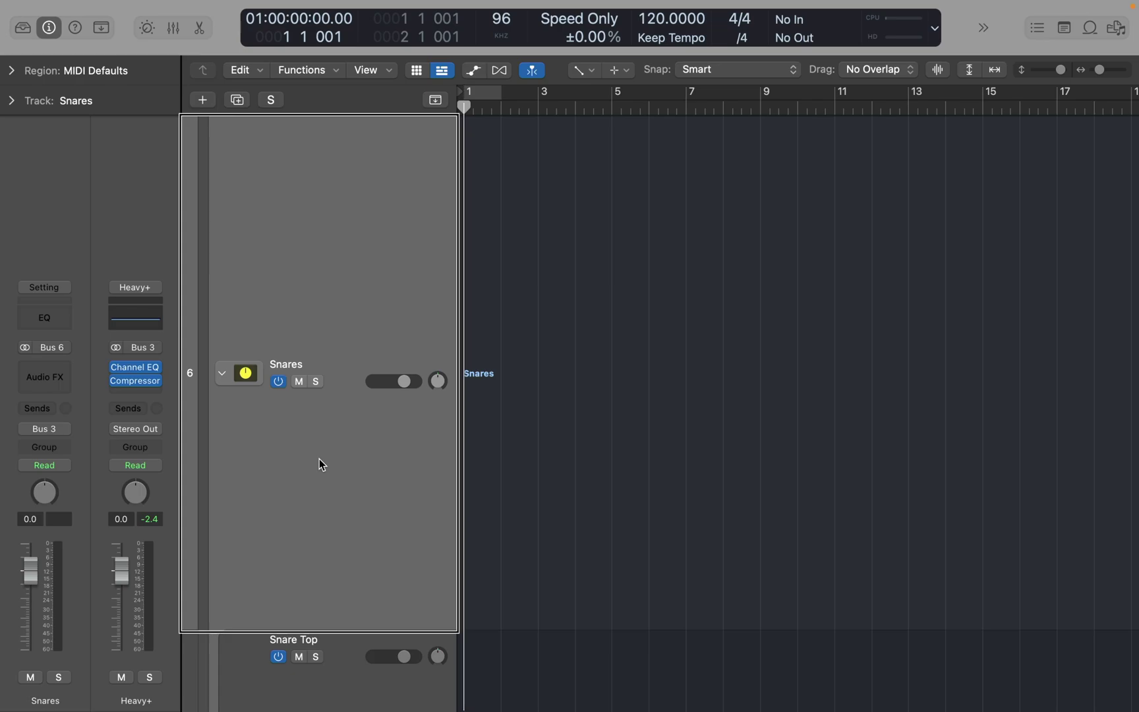
left_click(319, 685)
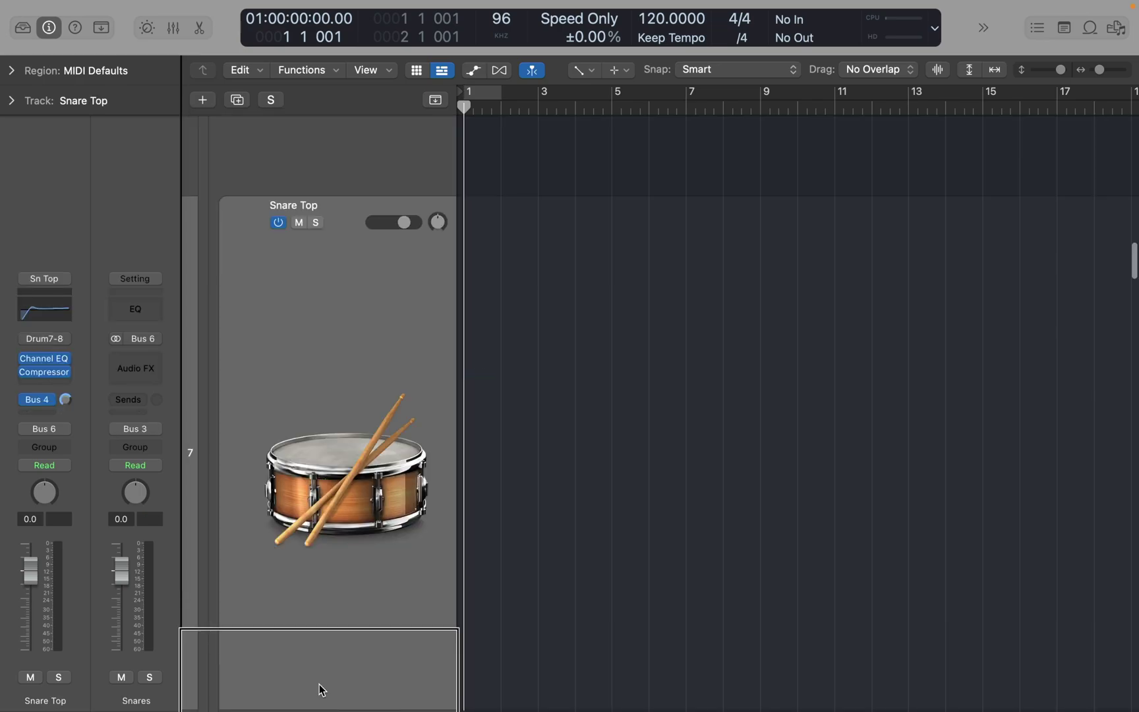
left_click(319, 688)
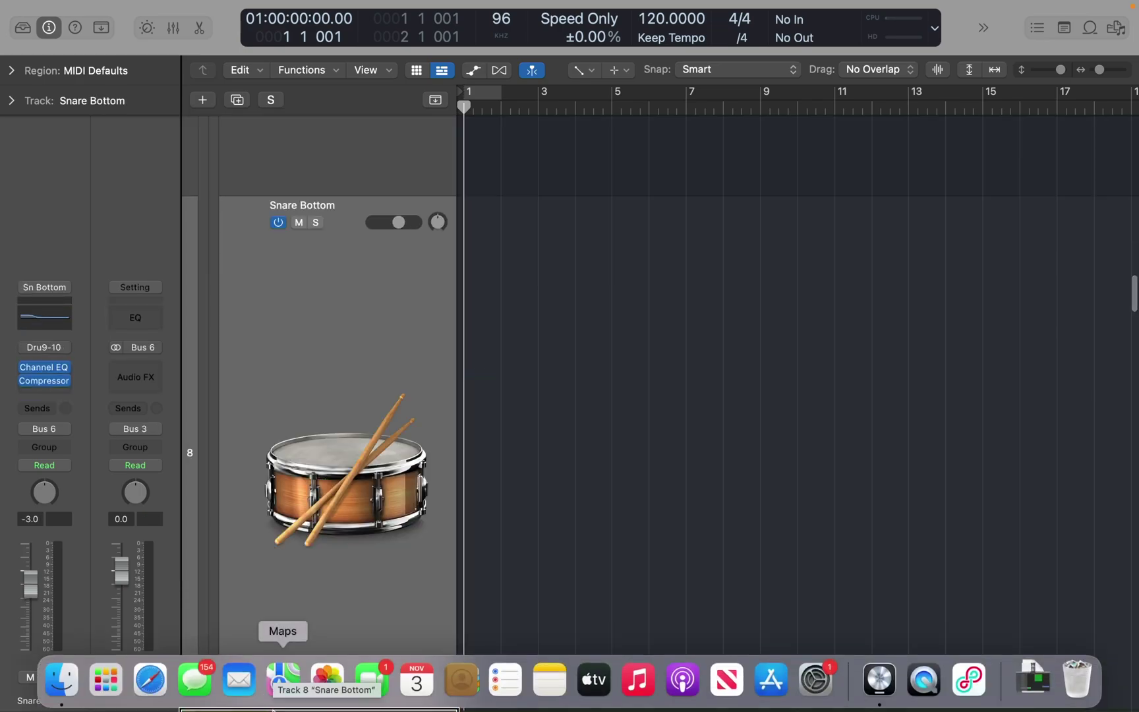
key("Up")
key("Up")
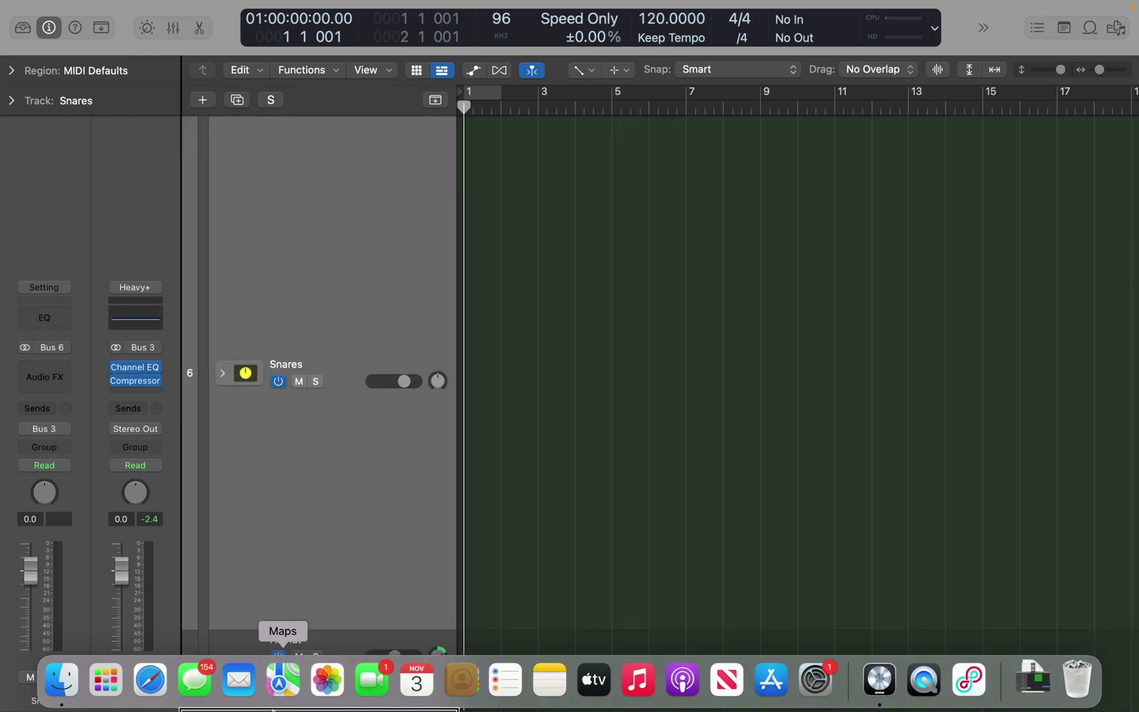
left_click(273, 708)
left_click(319, 168)
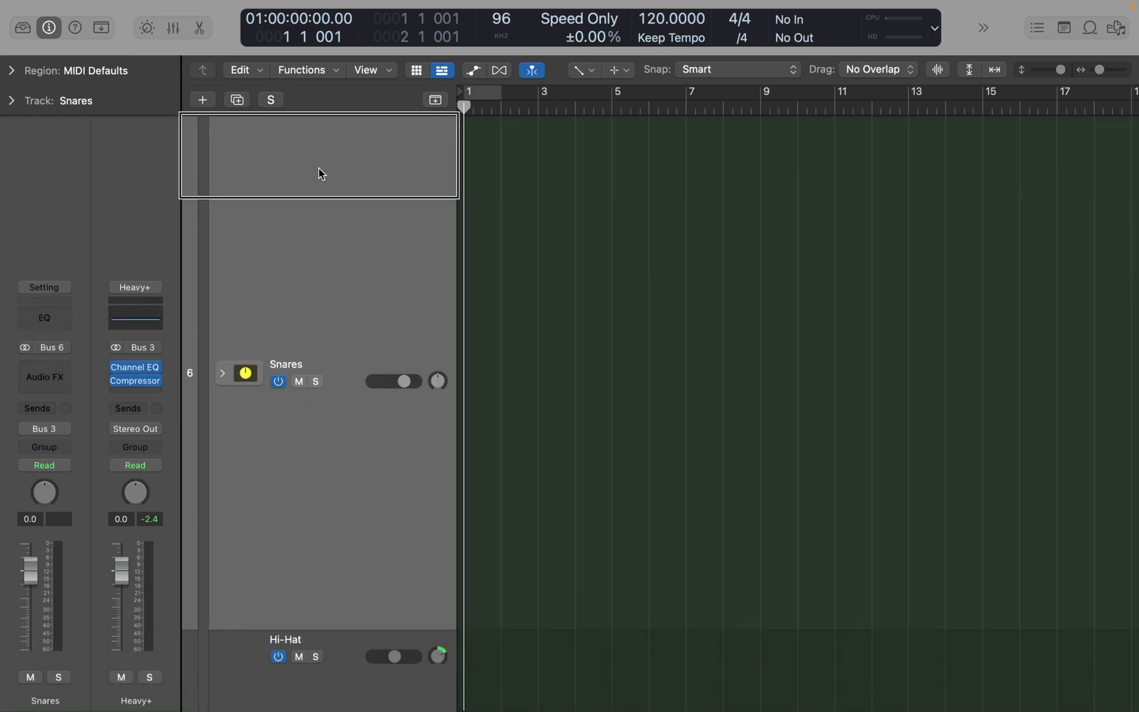
key("Up")
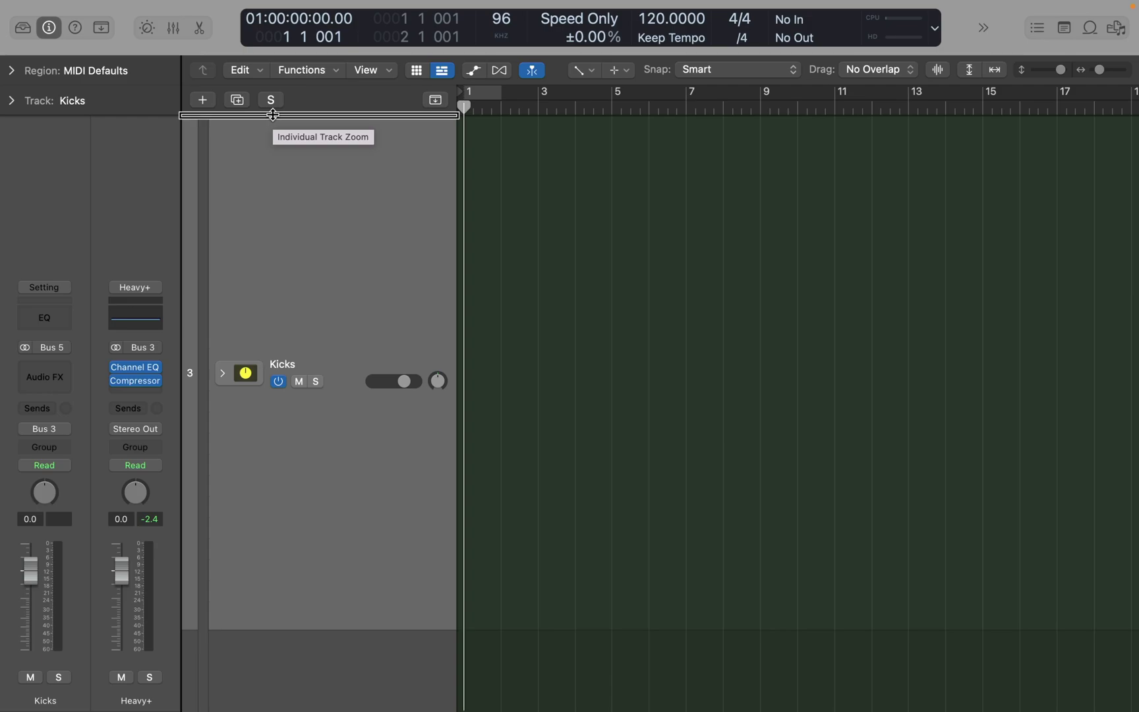
Stack Tom High and Tom Mid into a summing stack renamed from Sum 21 to Rack Toms, then collapse it.
left_click_drag(273, 115, 273, 709)
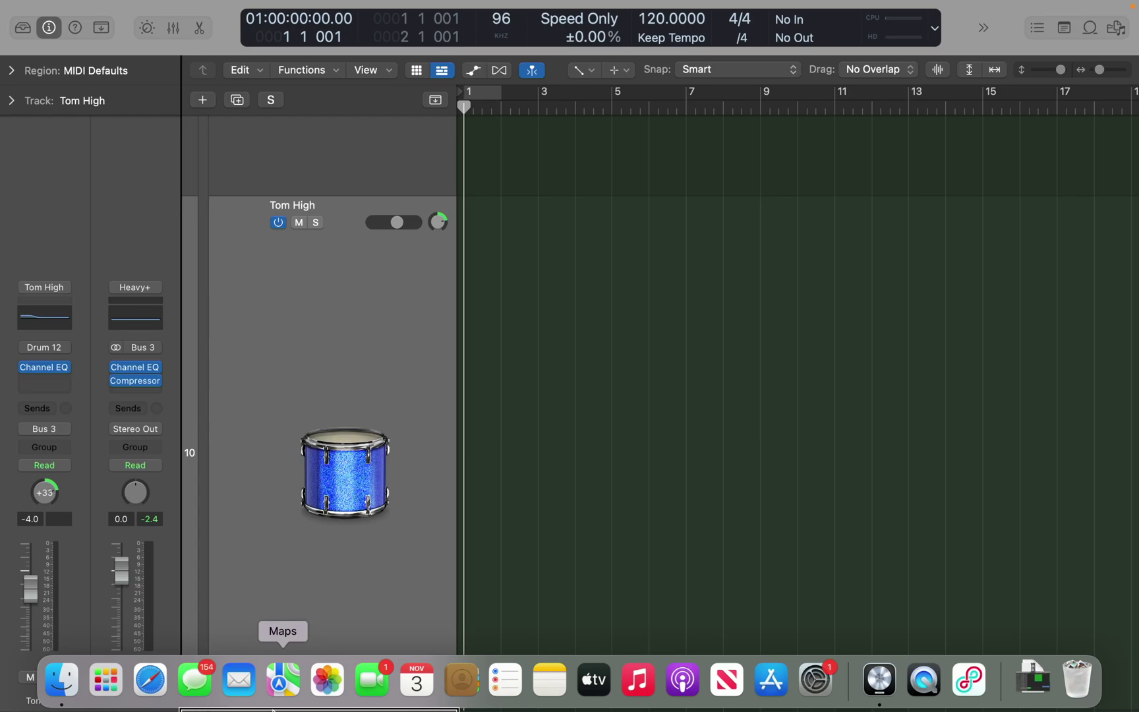
left_click_drag(273, 709, 273, 708)
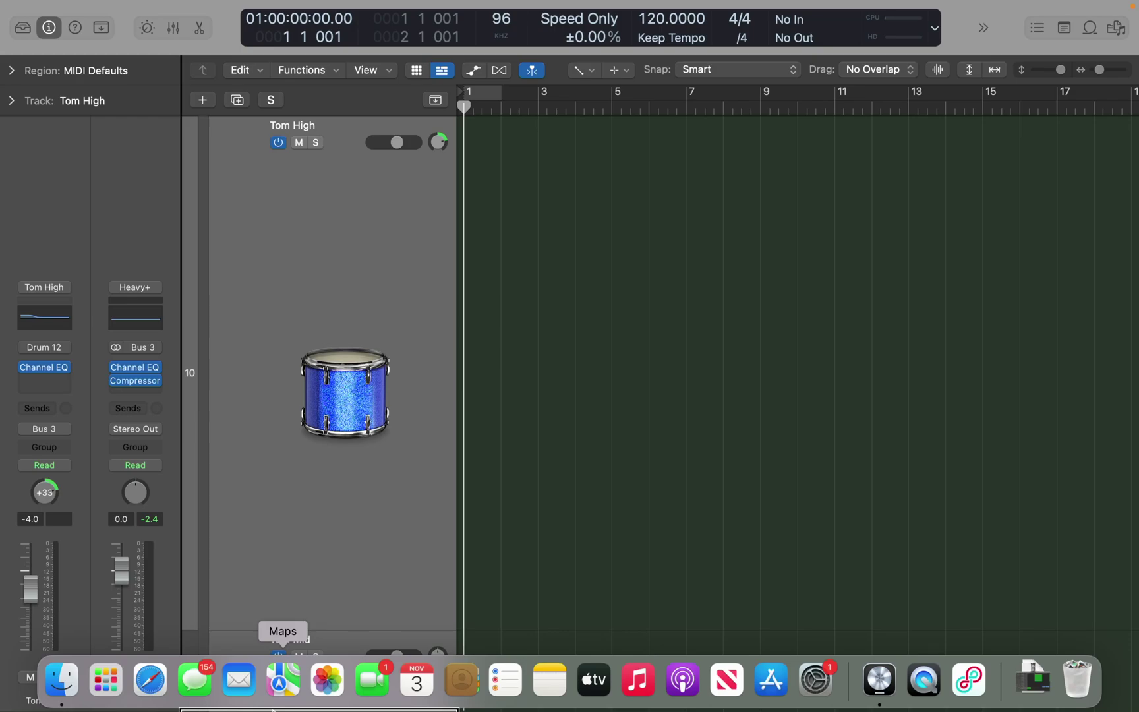
key("super+shift+d")
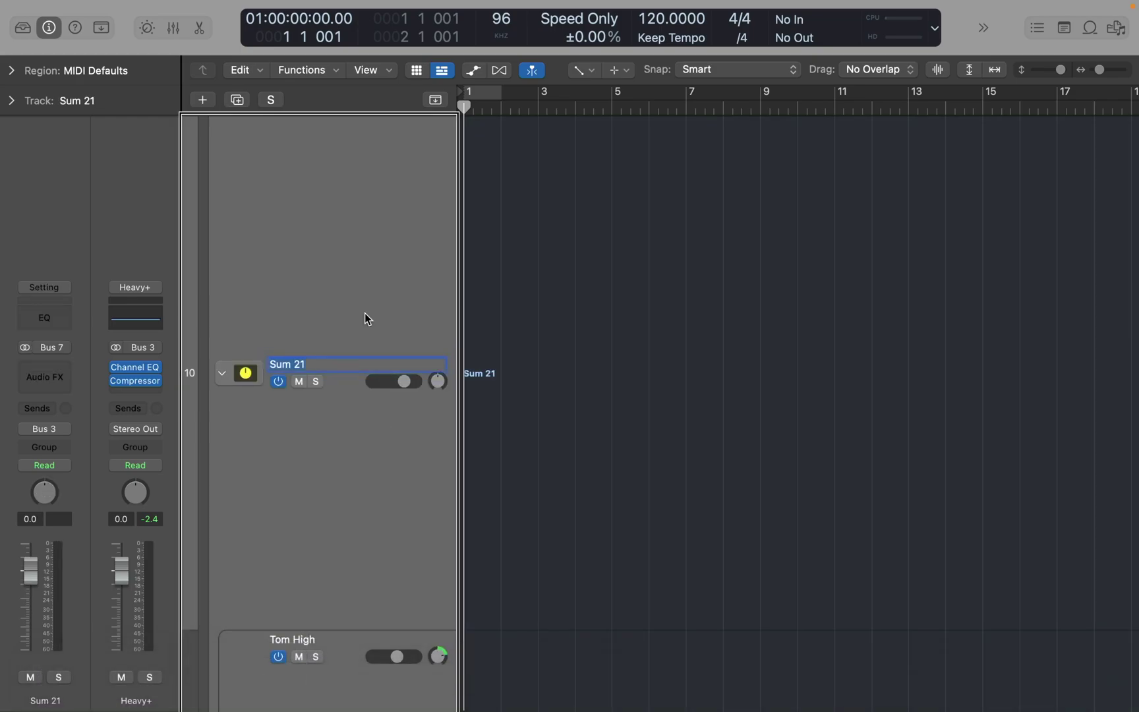
type("Rack Toms")
key("Return")
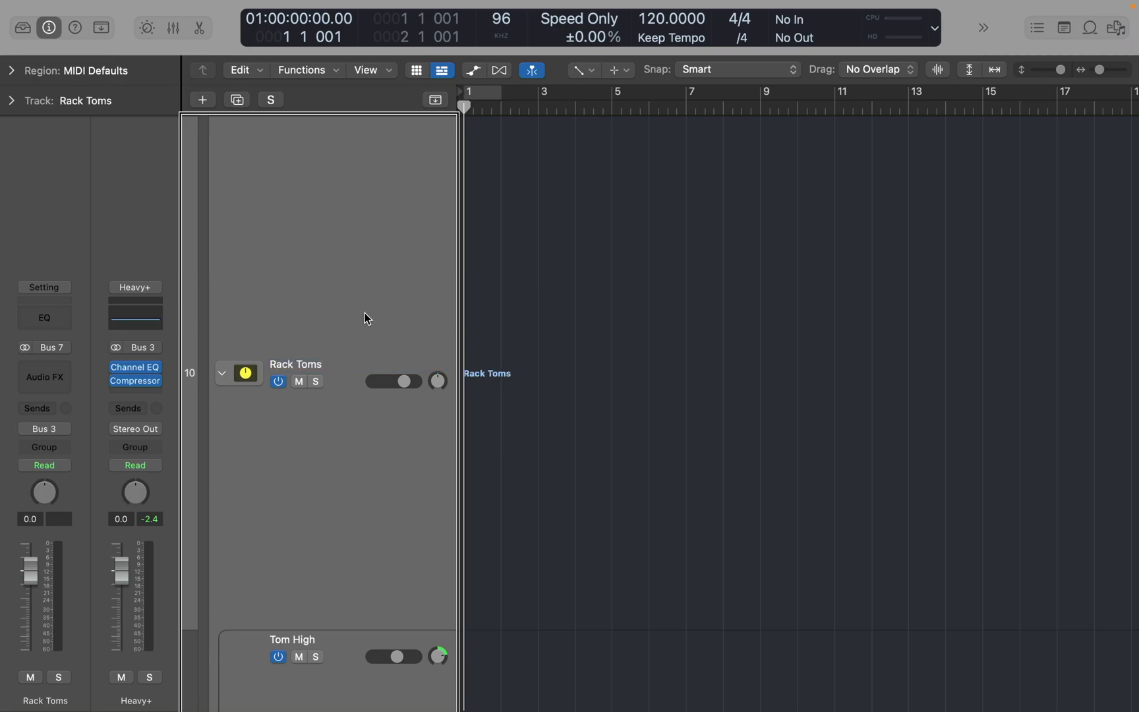
key("Down")
key("Down")
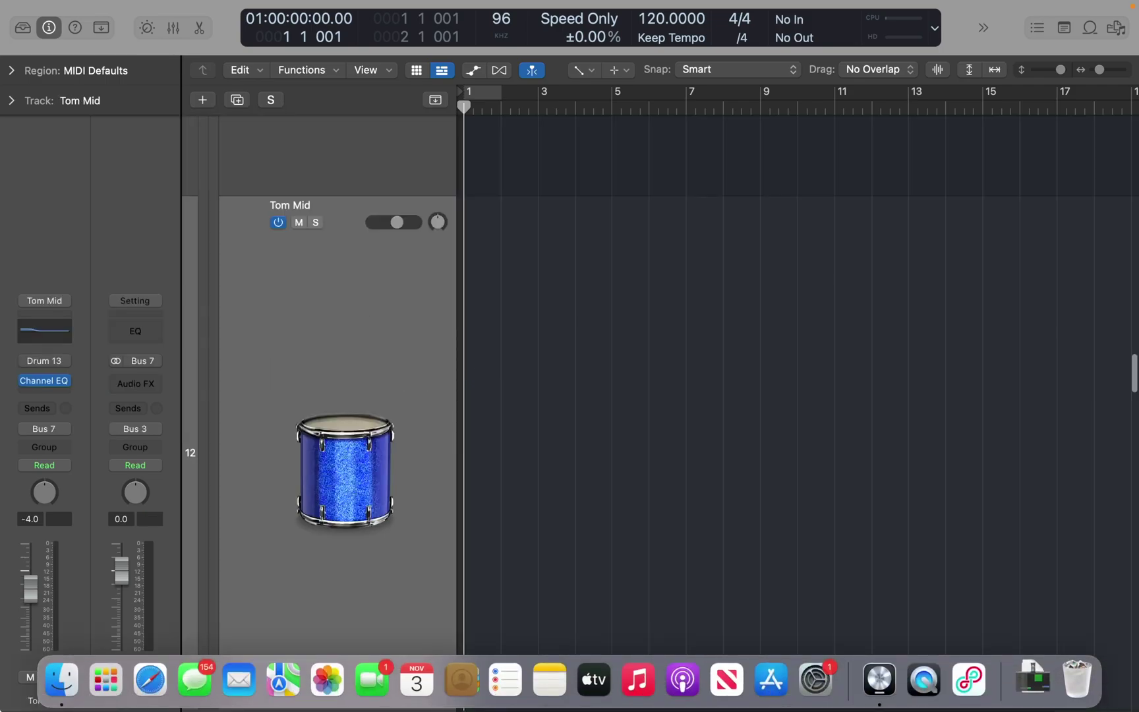
key("Up")
key("Up")
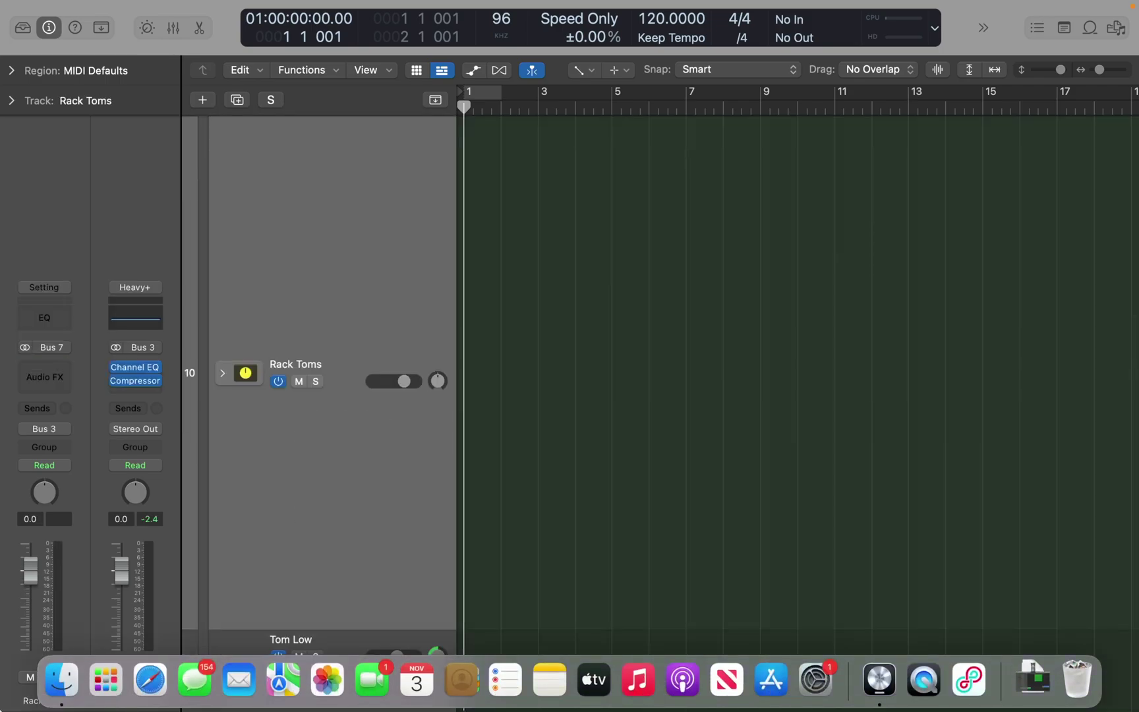
key("Down")
key("Down")
key("Up")
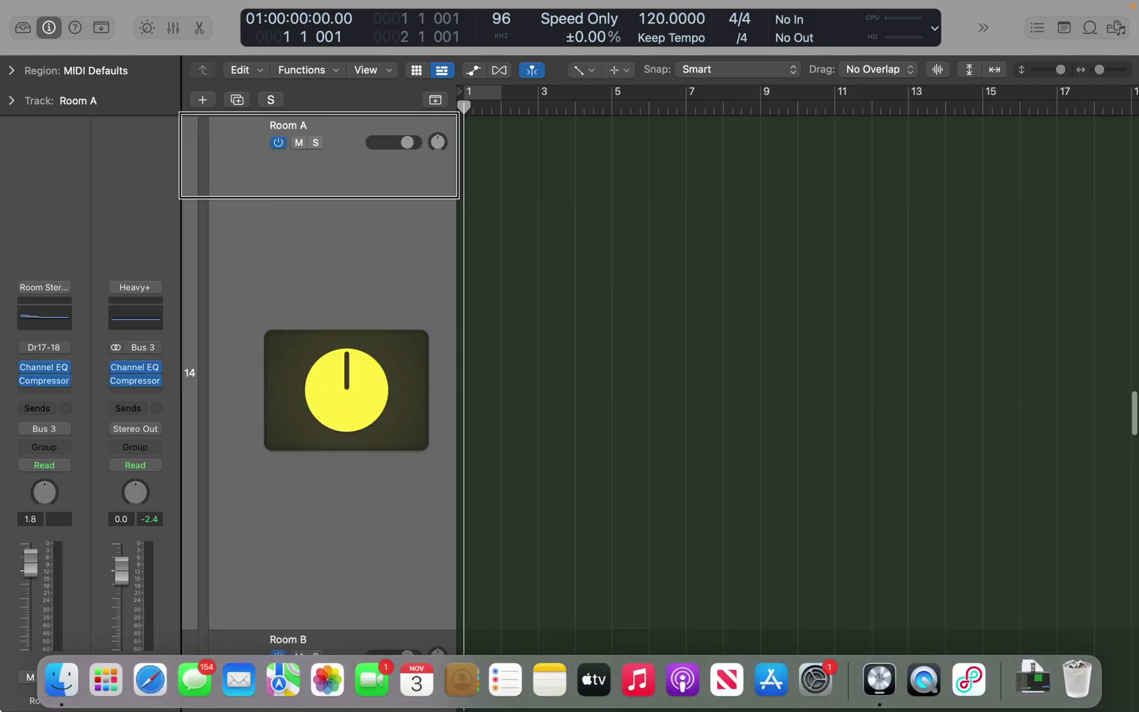
key("Up")
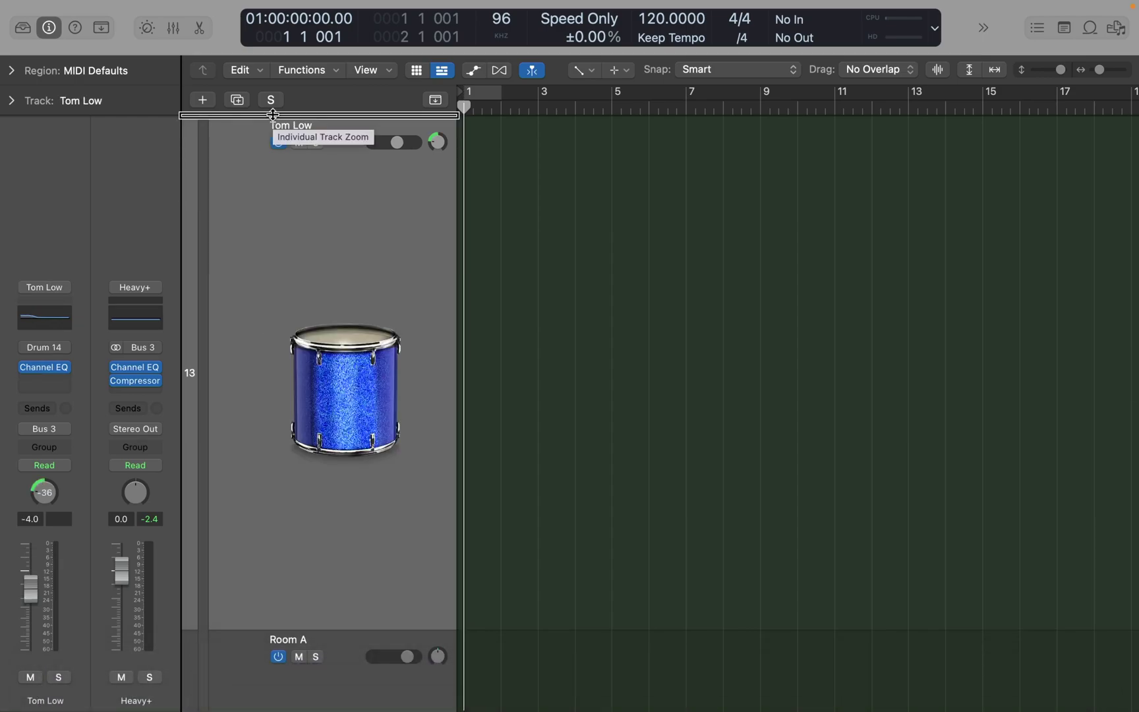
key("Up")
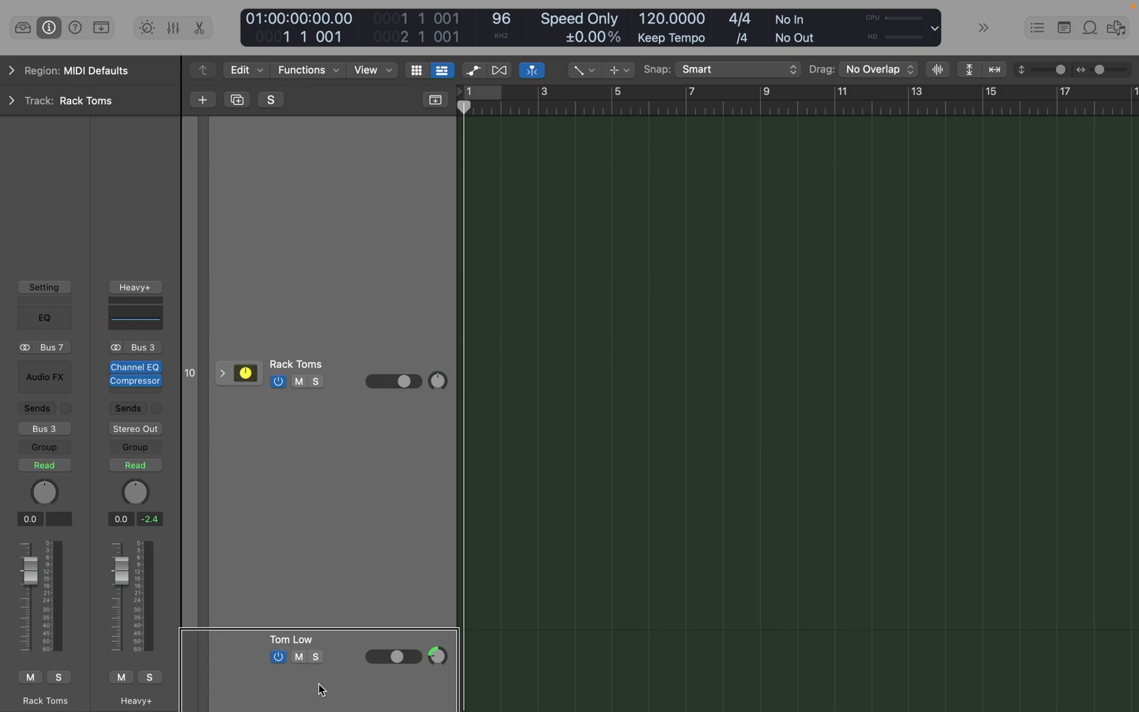
Step through Tom Low, Heavy+, Overheads and the Kicks tracks, leaving Snares open showing Snare Top.
left_click(321, 690)
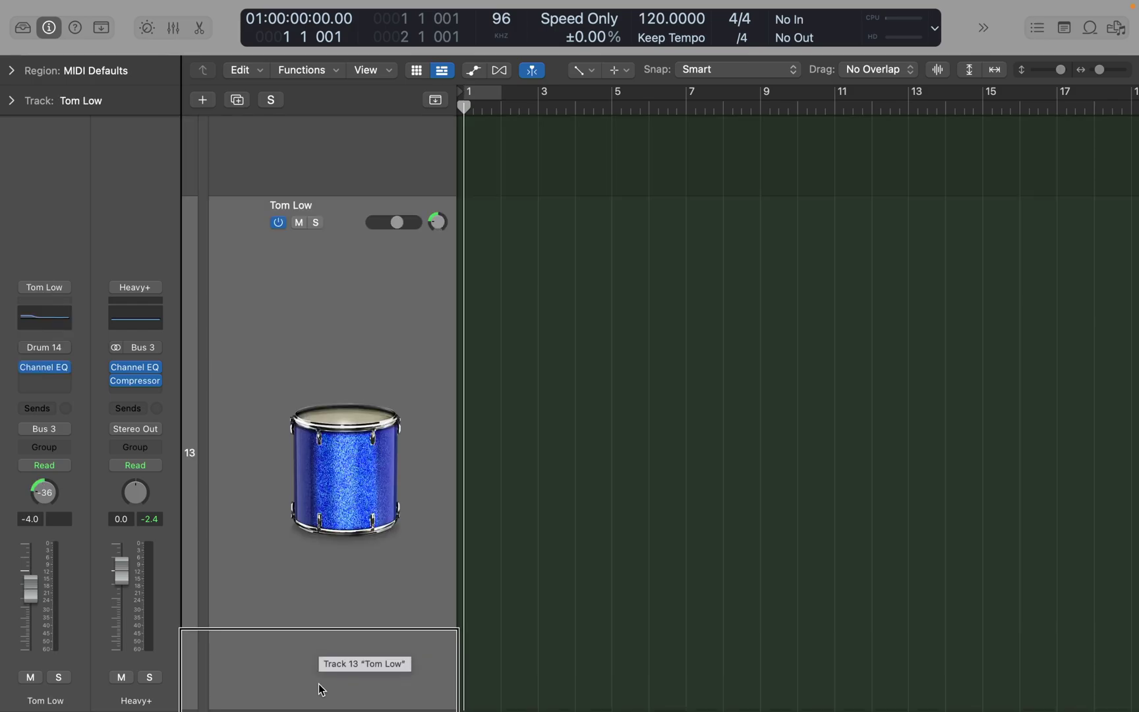
left_click(322, 690)
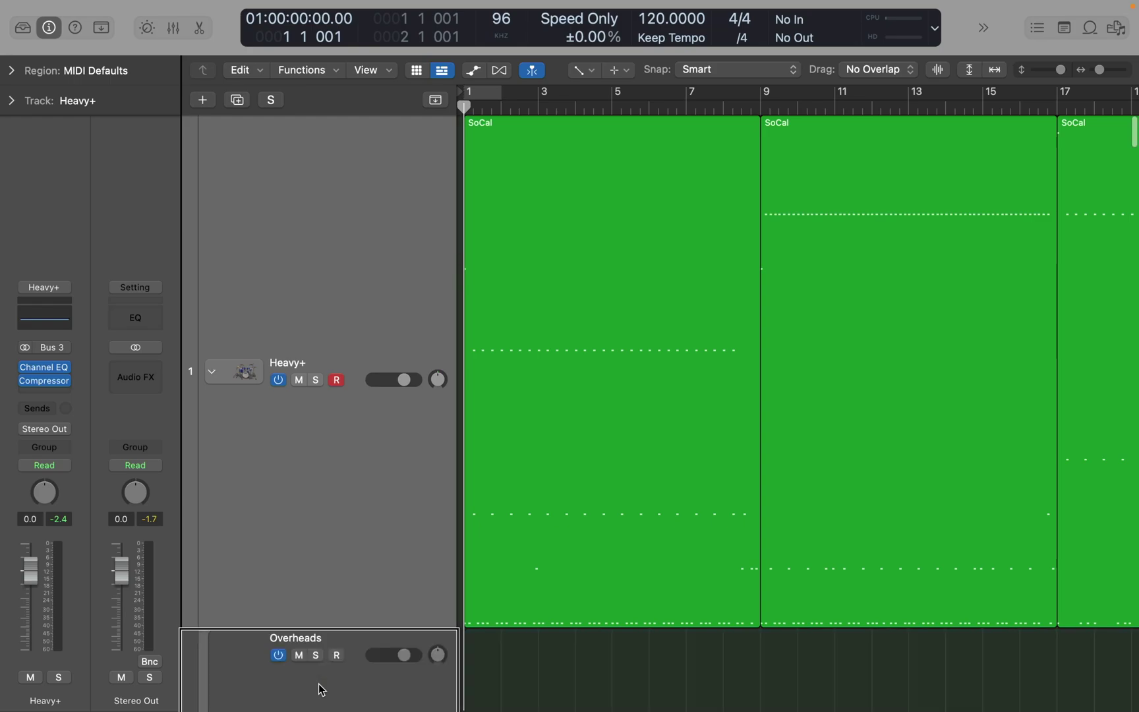
left_click(322, 689)
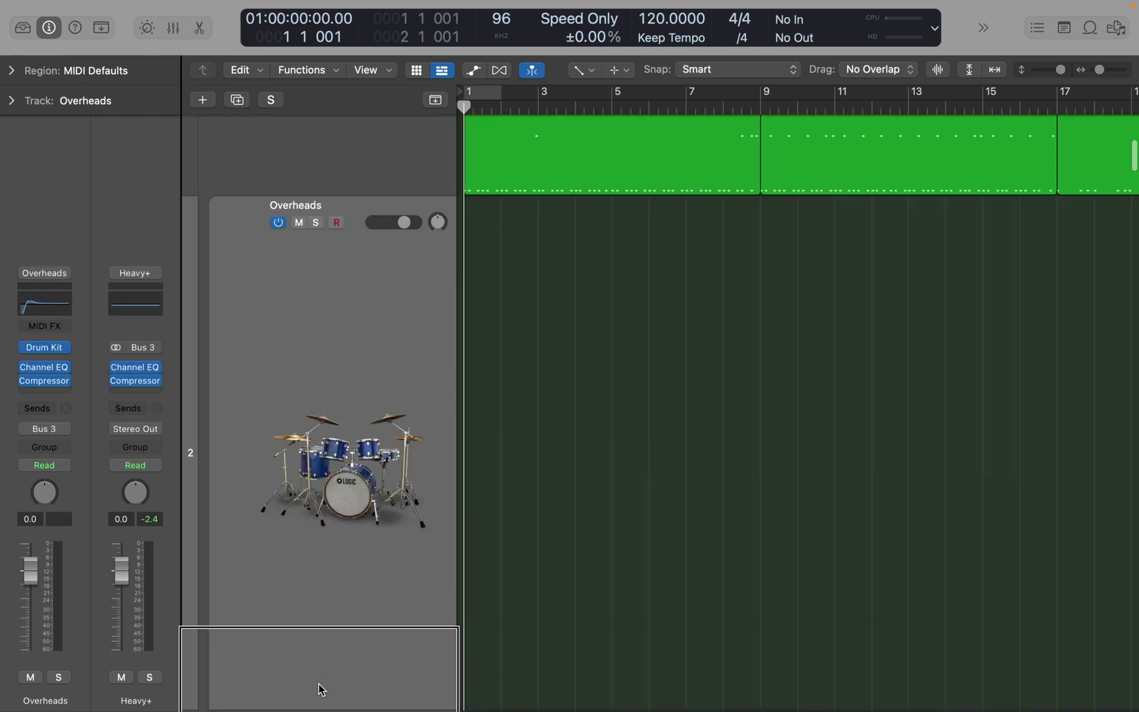
key("Down")
key("Down")
key("Down")
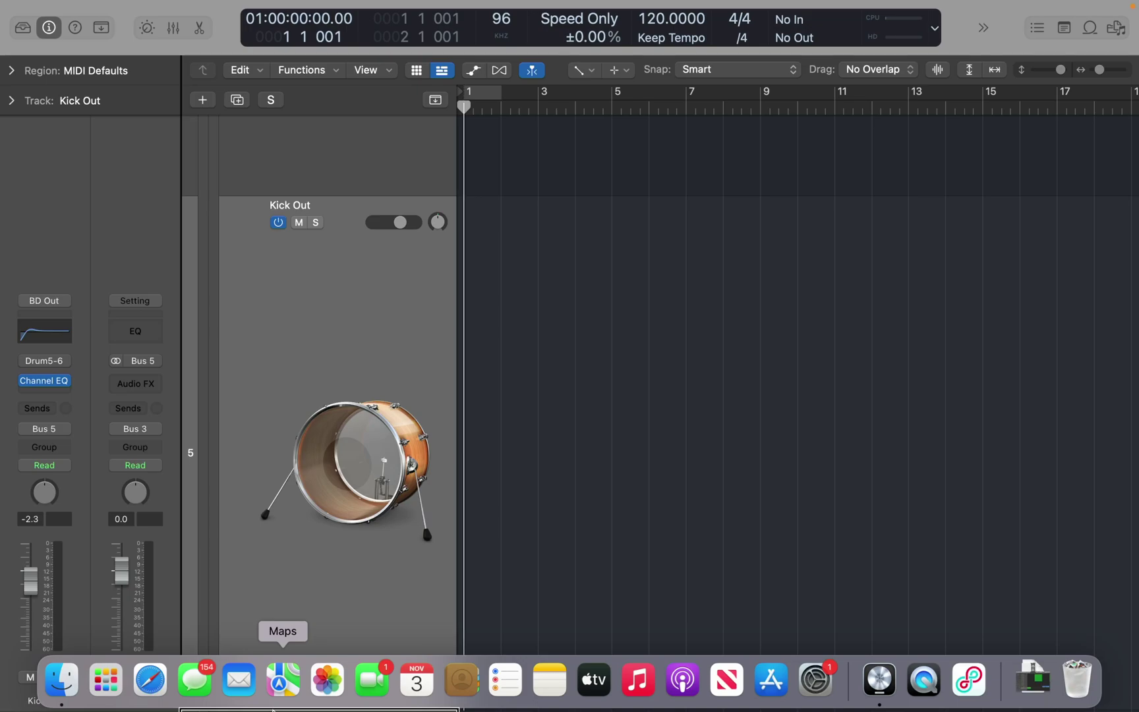
key("Down")
key("Down")
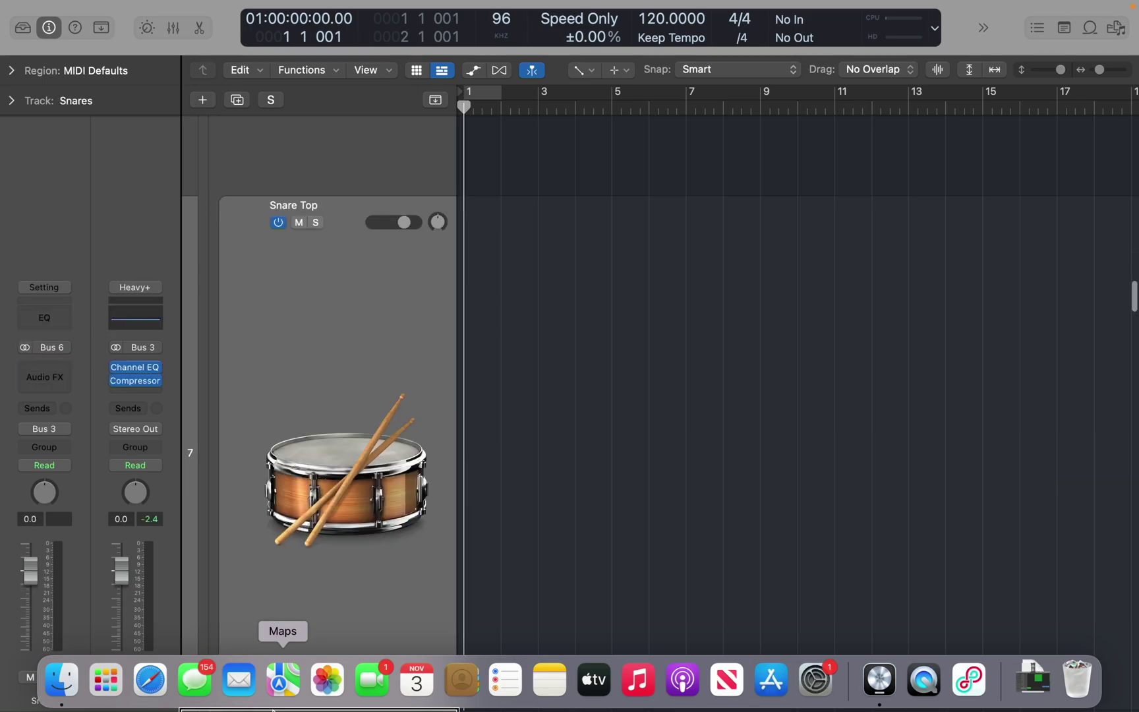
key("Up")
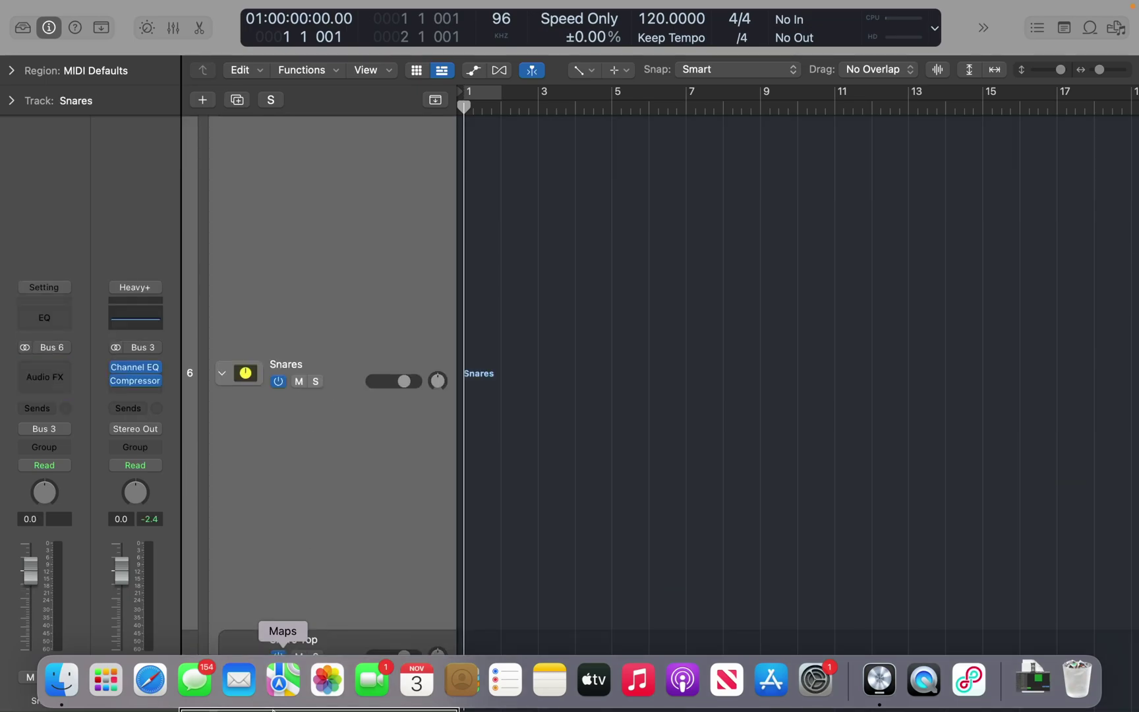